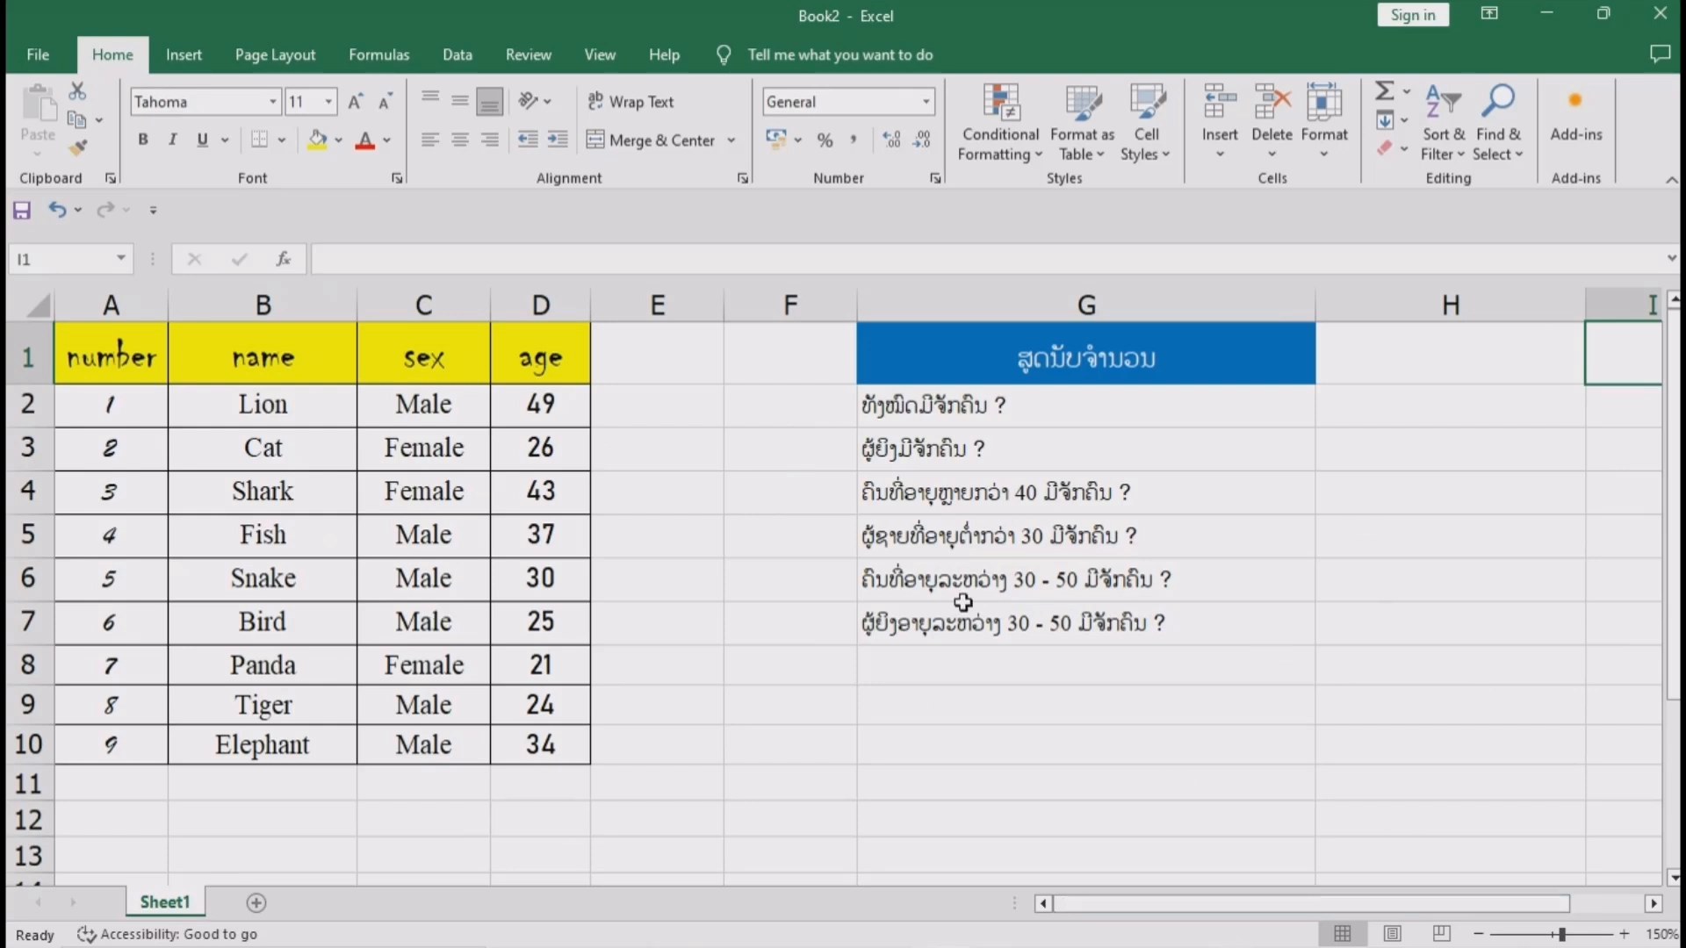
drag(423, 357, 461, 747)
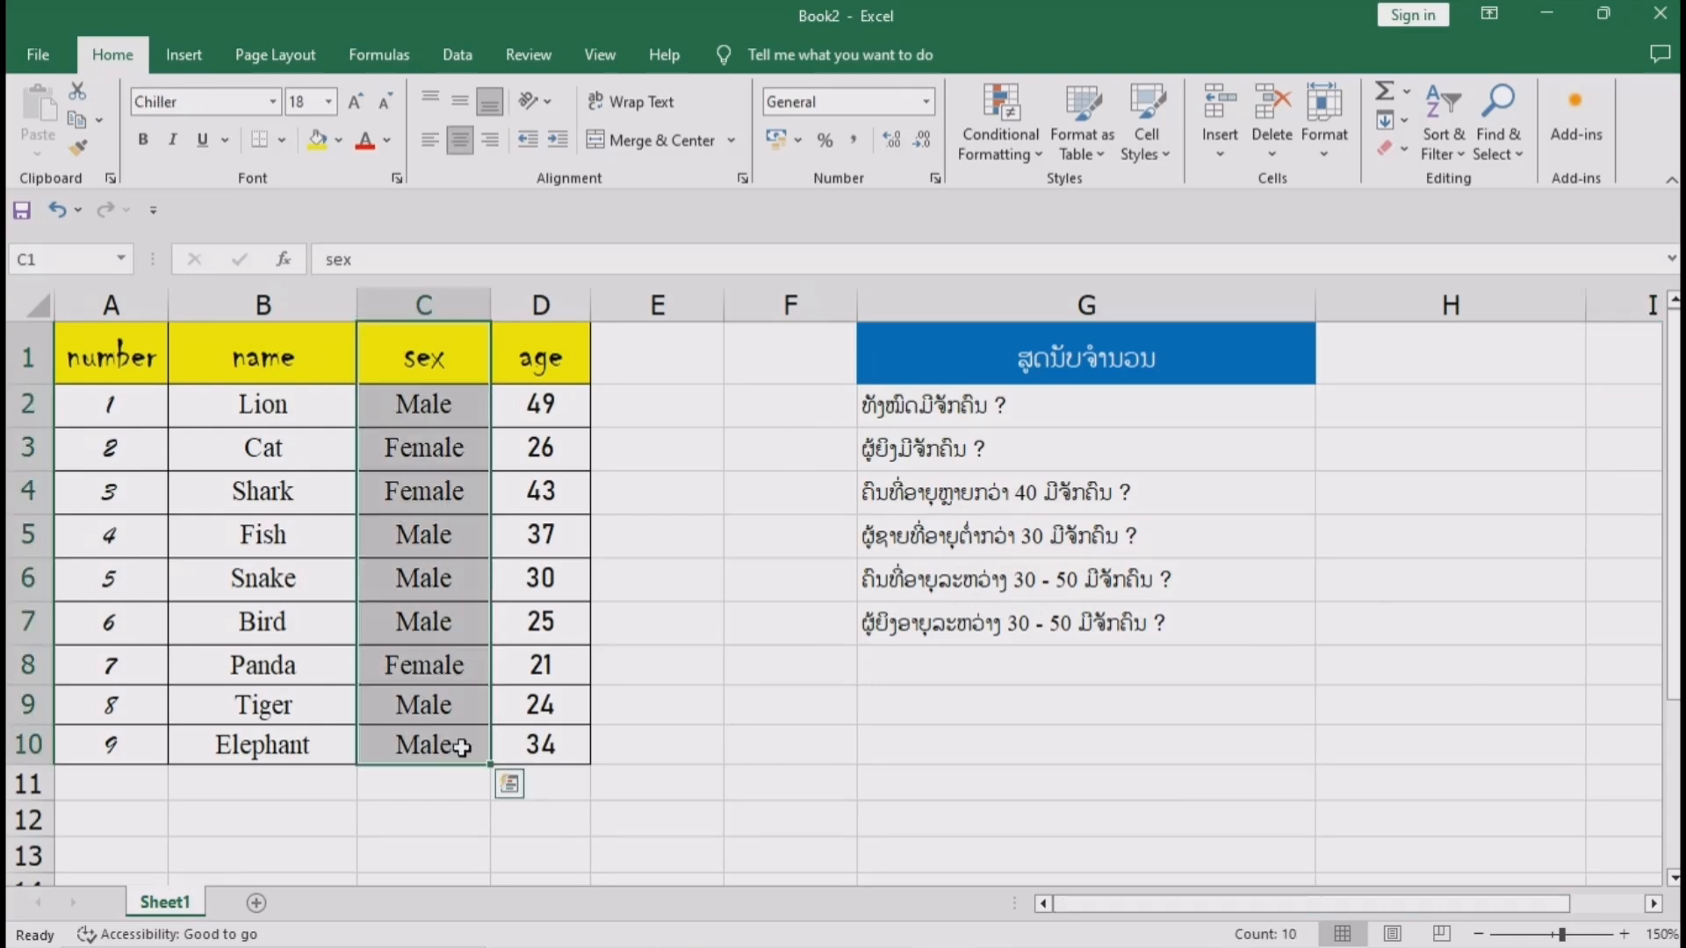
drag(541, 357, 542, 747)
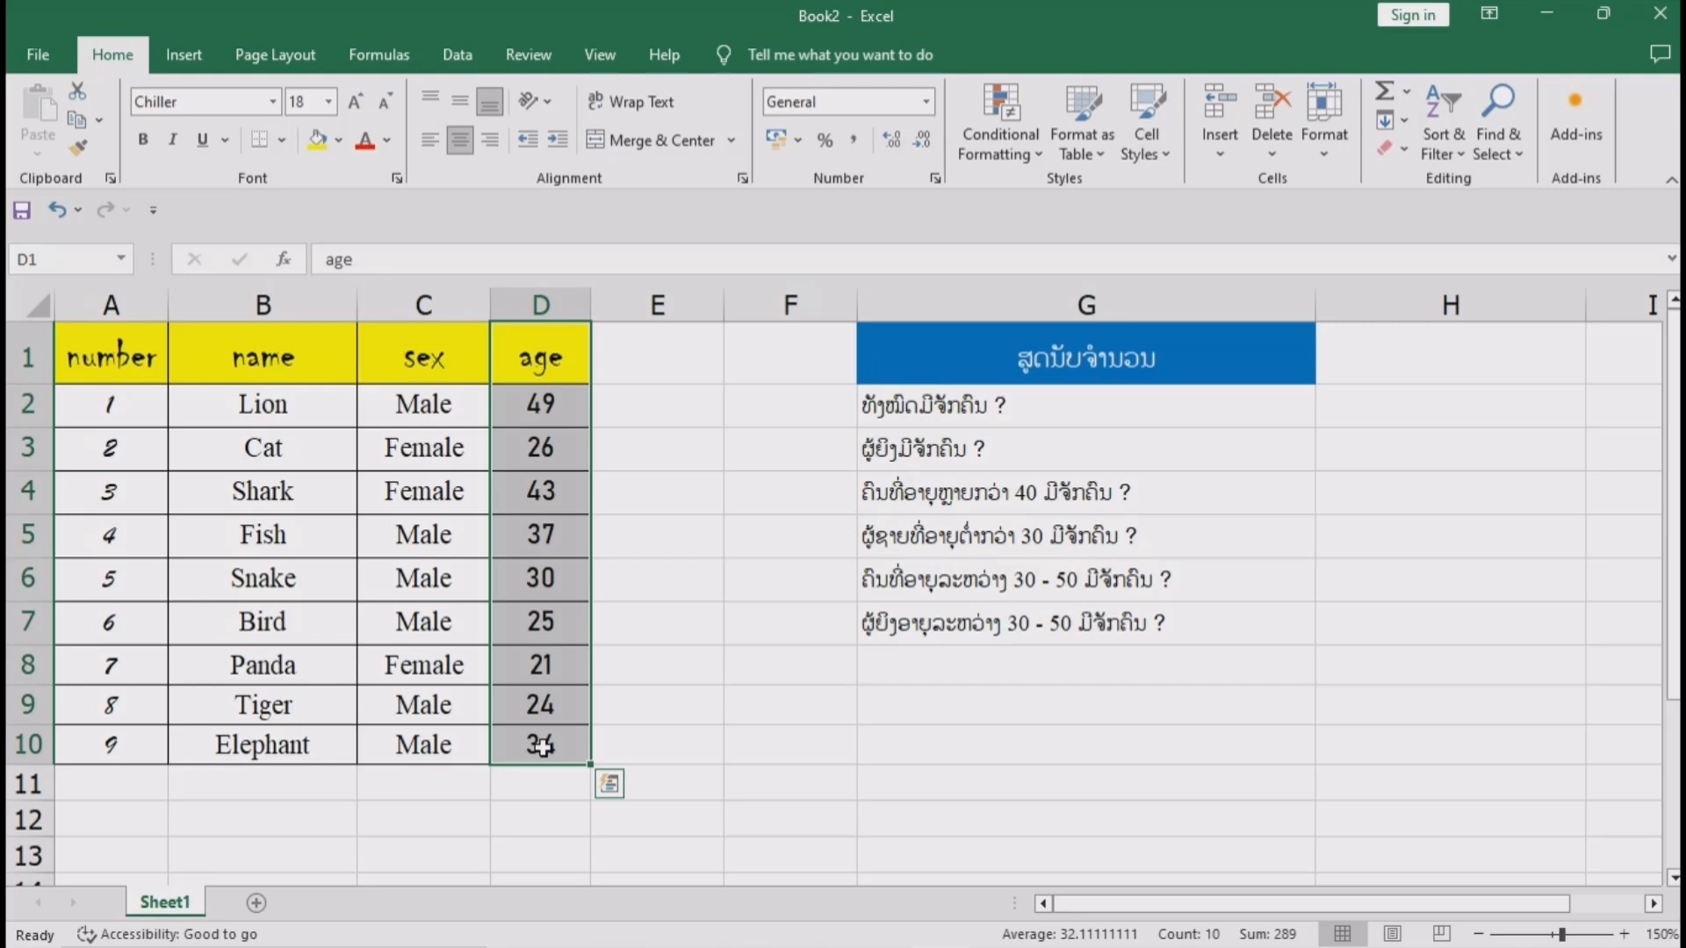
drag(965, 404, 964, 624)
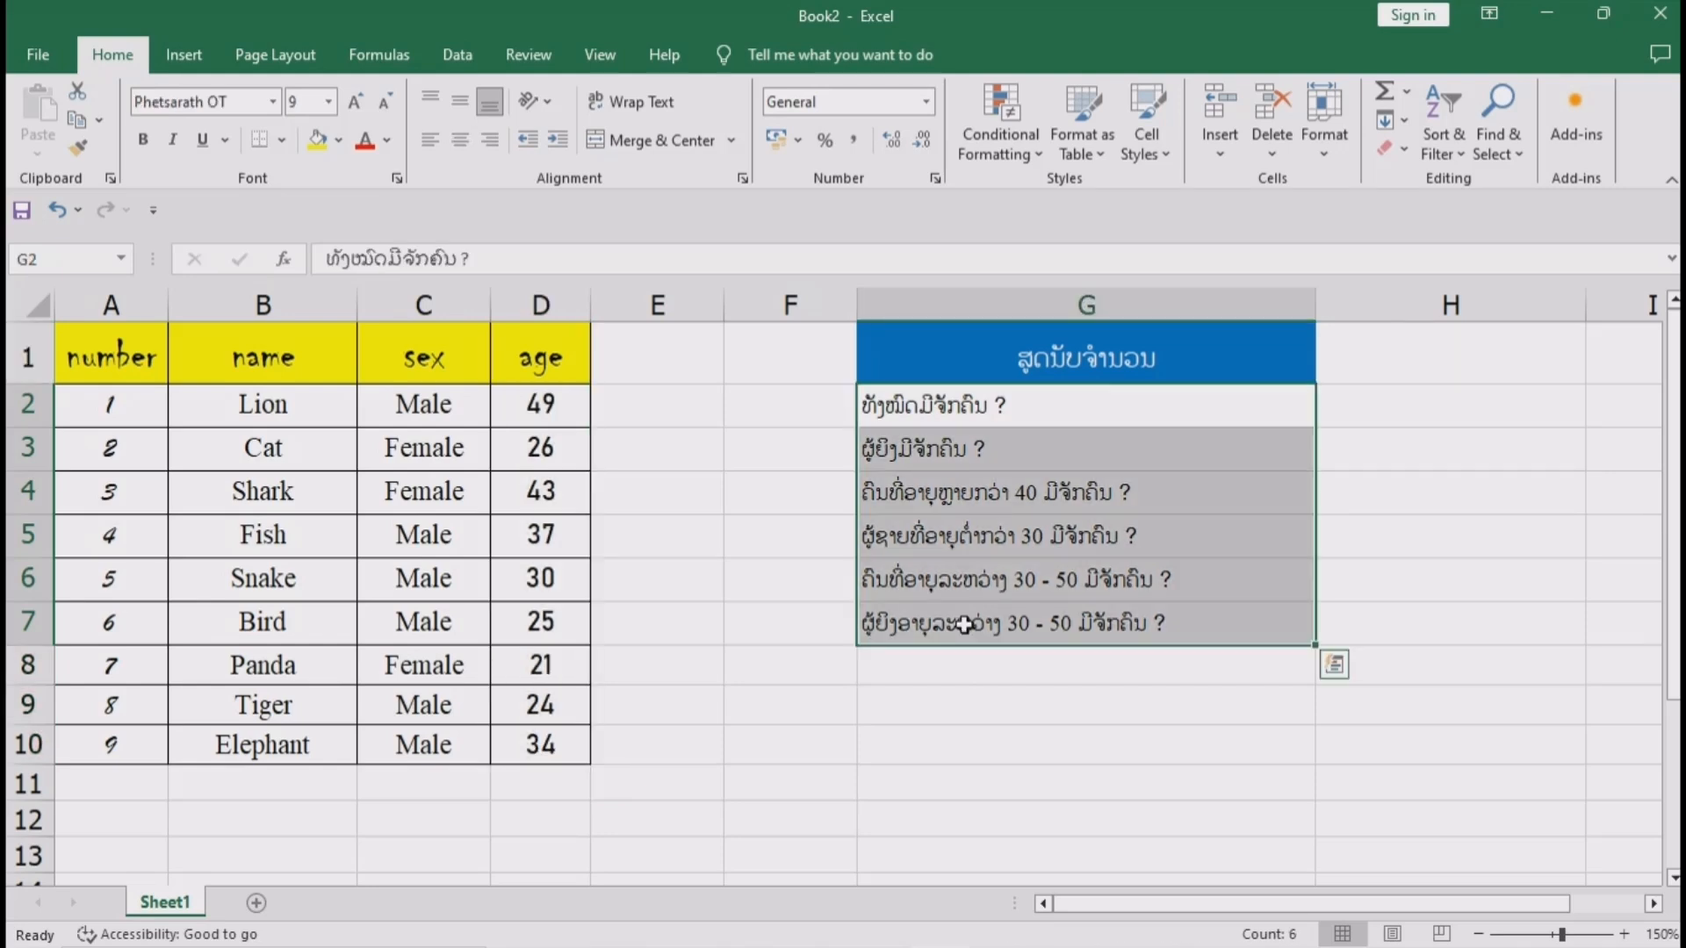
click(902, 411)
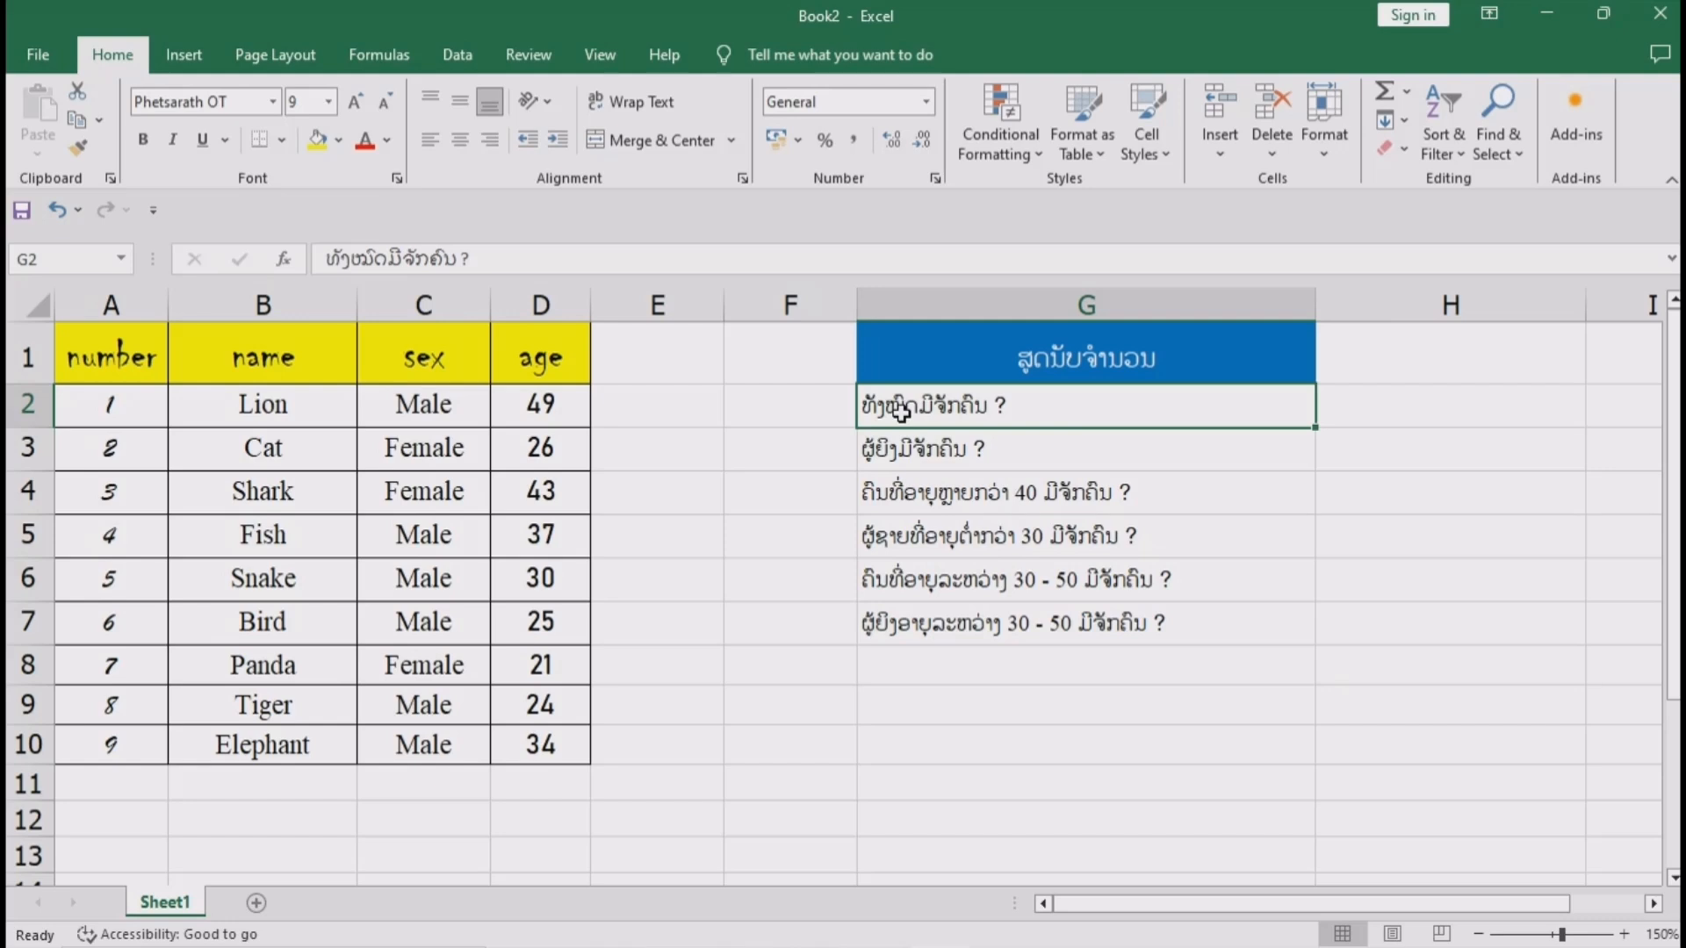
- Enter a COUNT formula in H2 over the sex values C2:C10
click(1396, 405)
text(=count)
double_click(1398, 441)
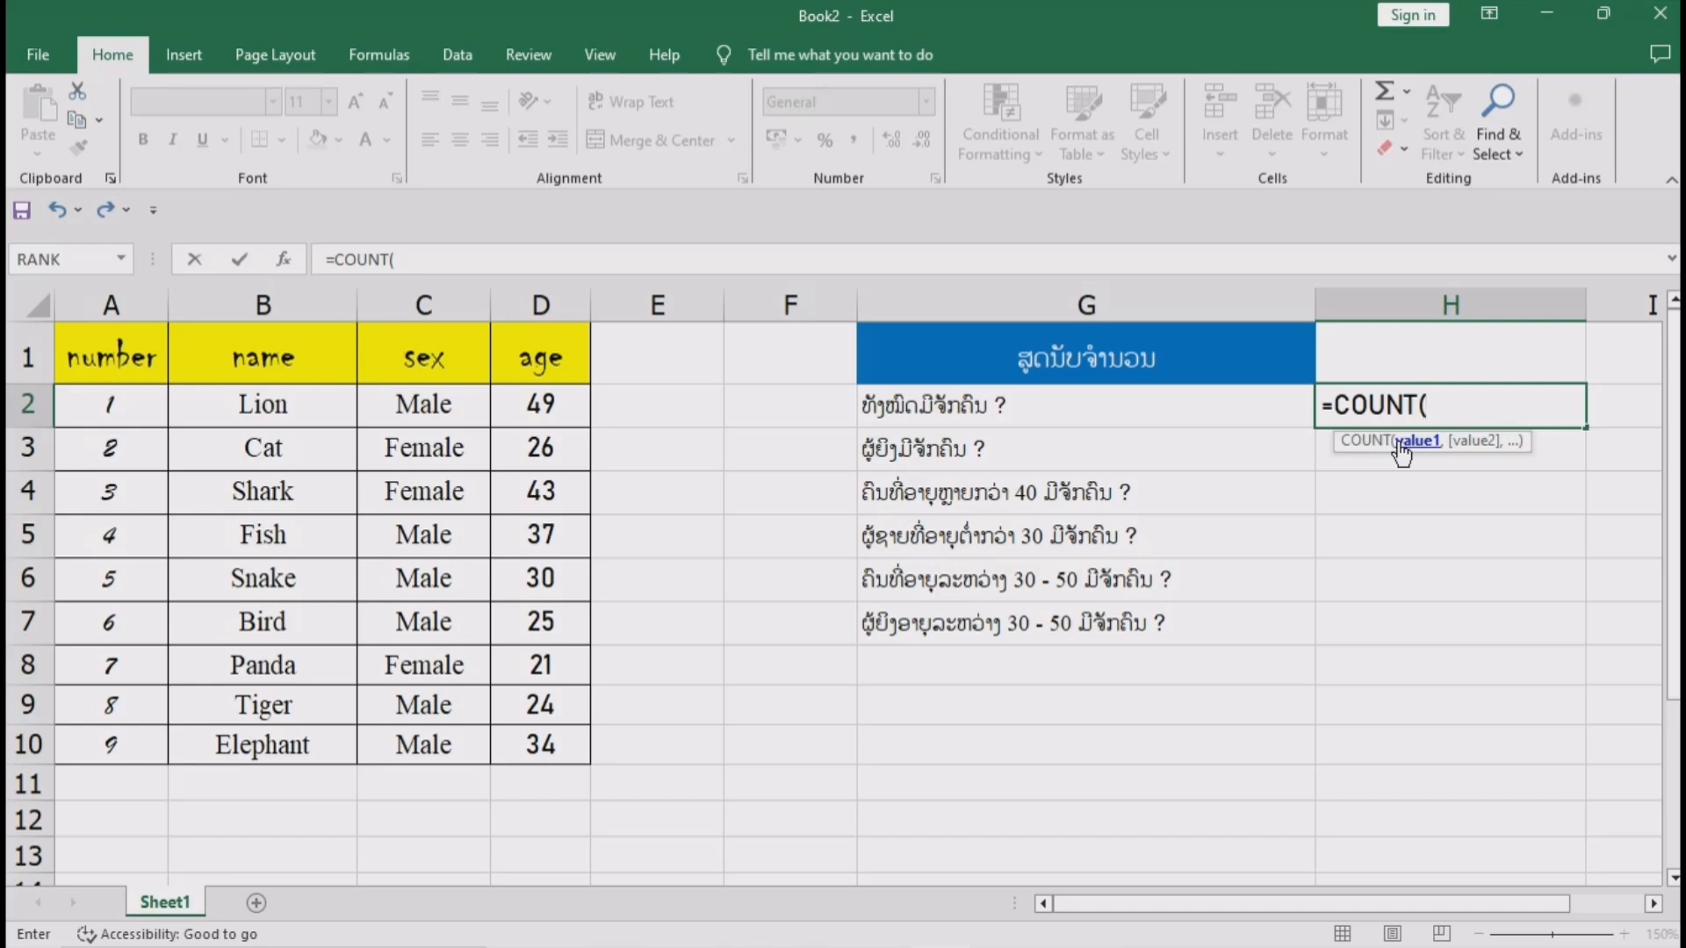
drag(398, 403, 448, 764)
text())
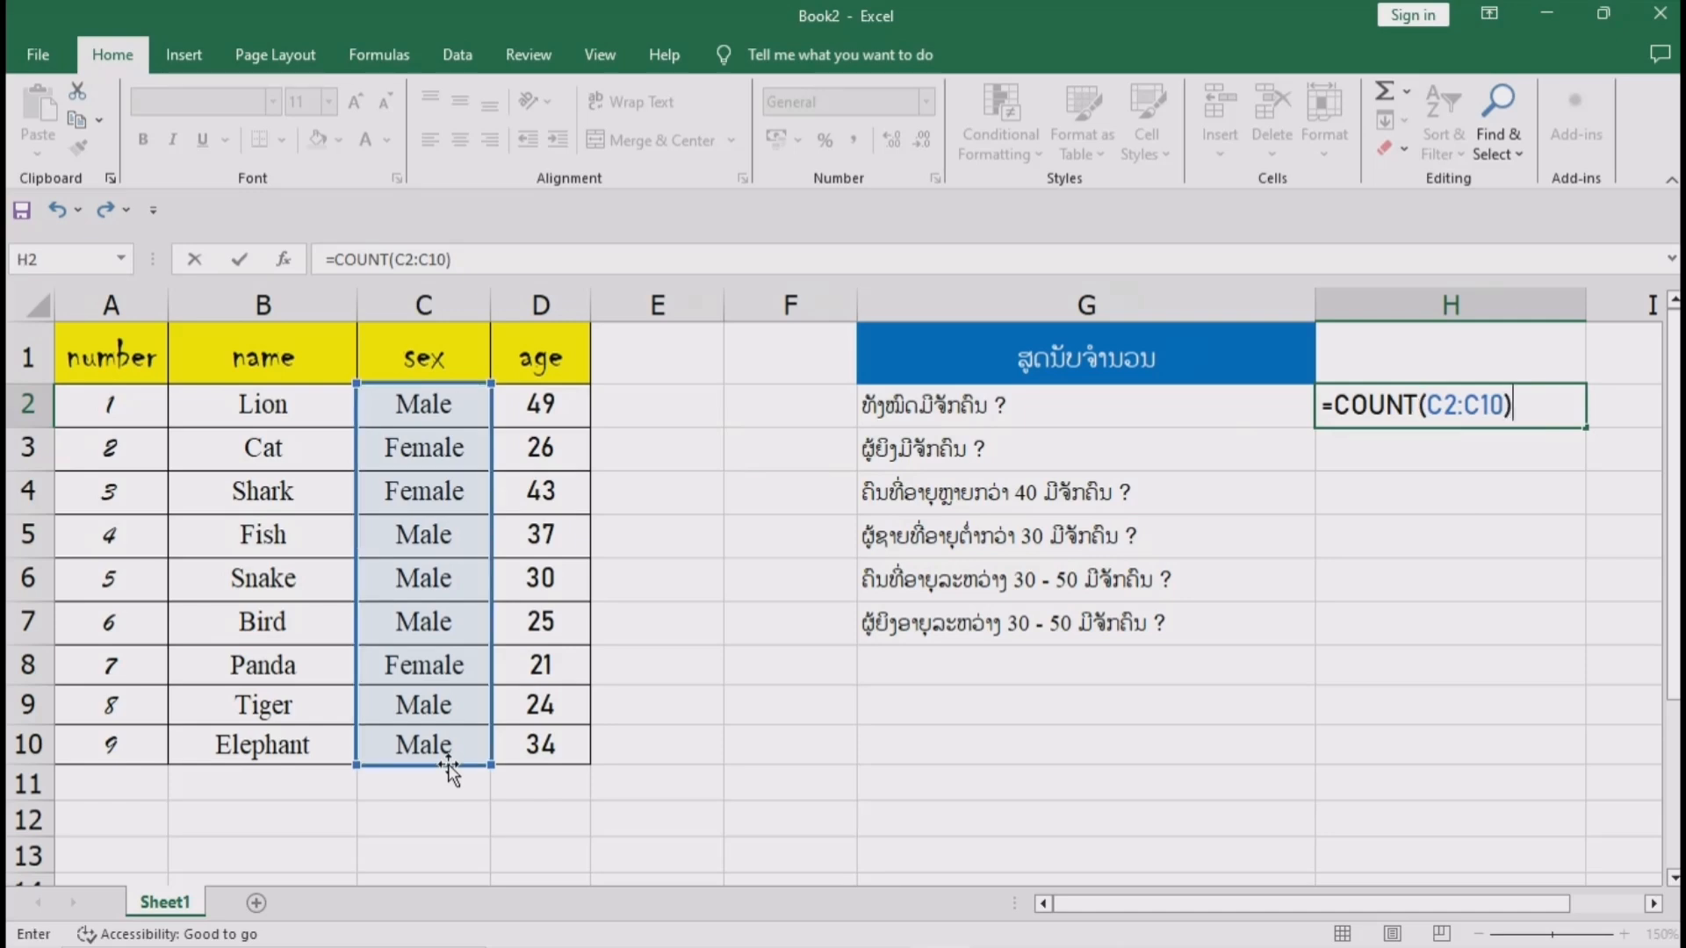
key(Return)
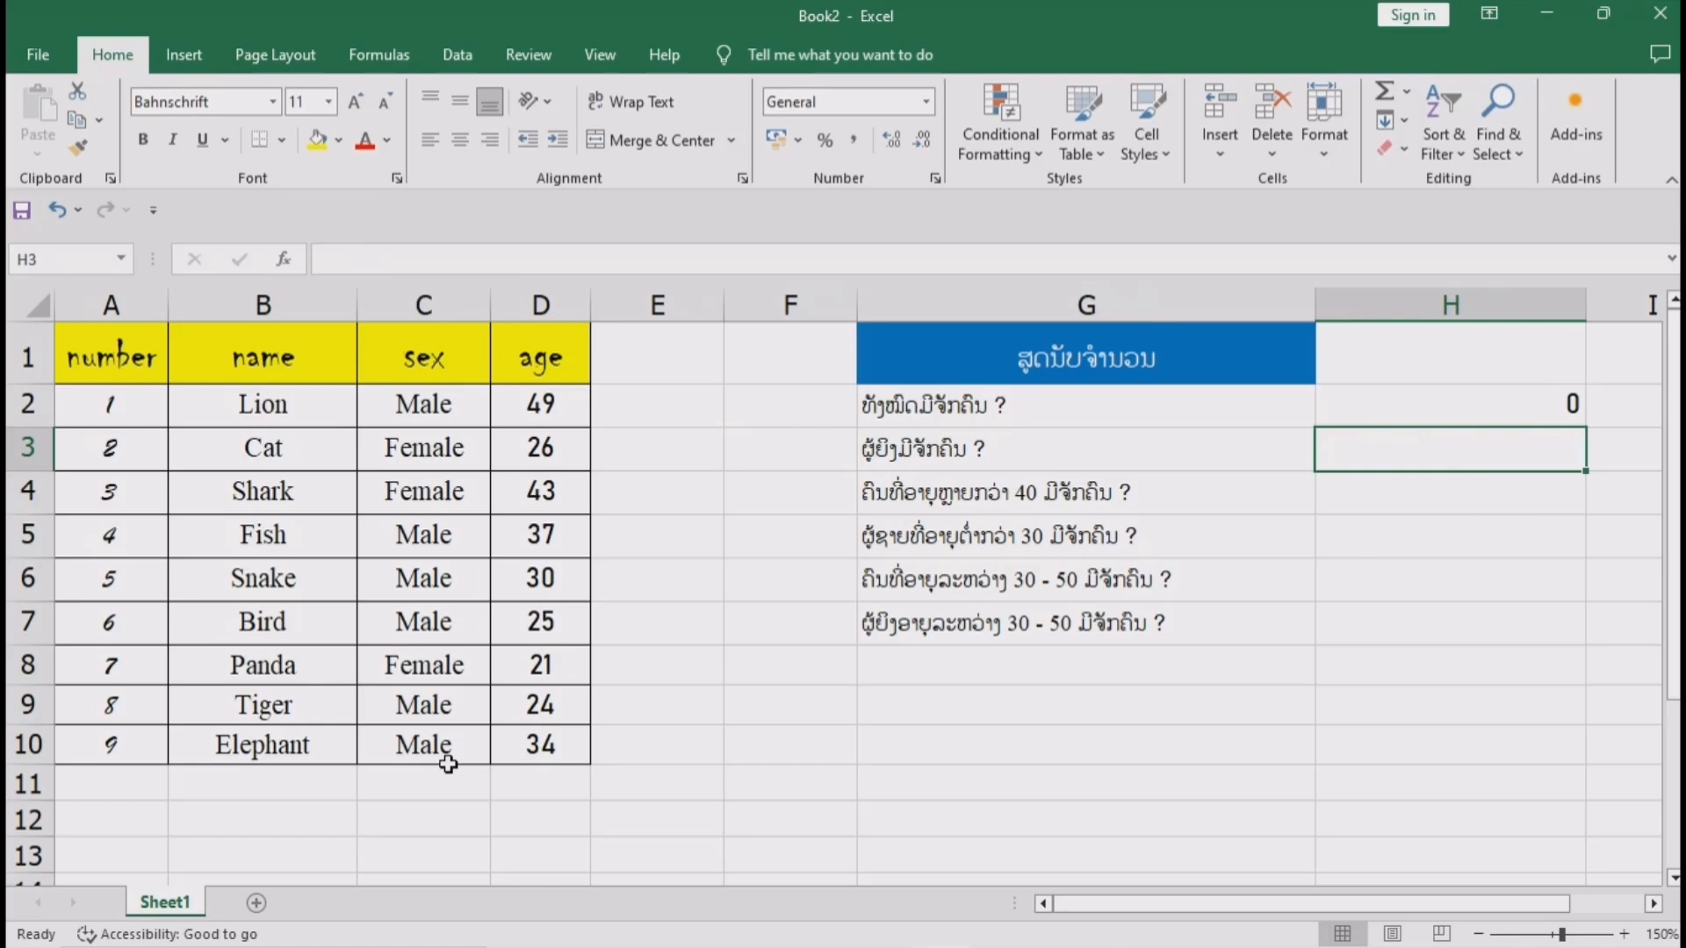
- Change the range of the COUNT formula in H2 to the age values D2:D10
double_click(1515, 406)
key(BackSpace)
key(BackSpace)
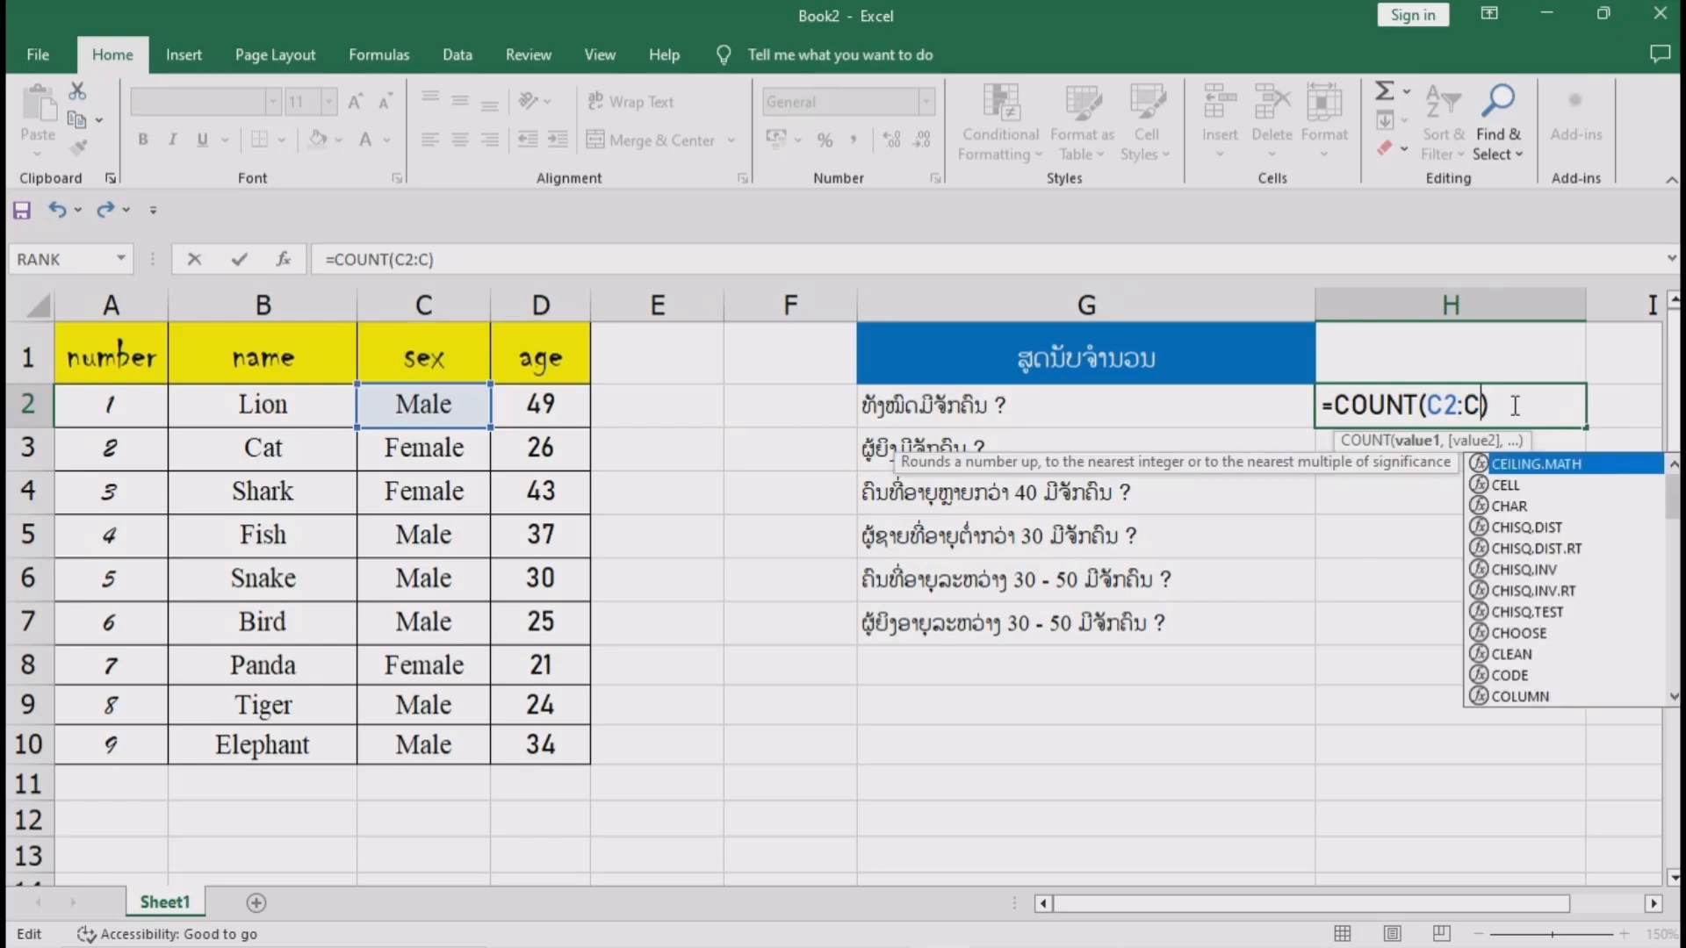
key(BackSpace)
key(BackSpace)
key(BackSpace)
key(BackSpace)
drag(540, 403, 556, 748)
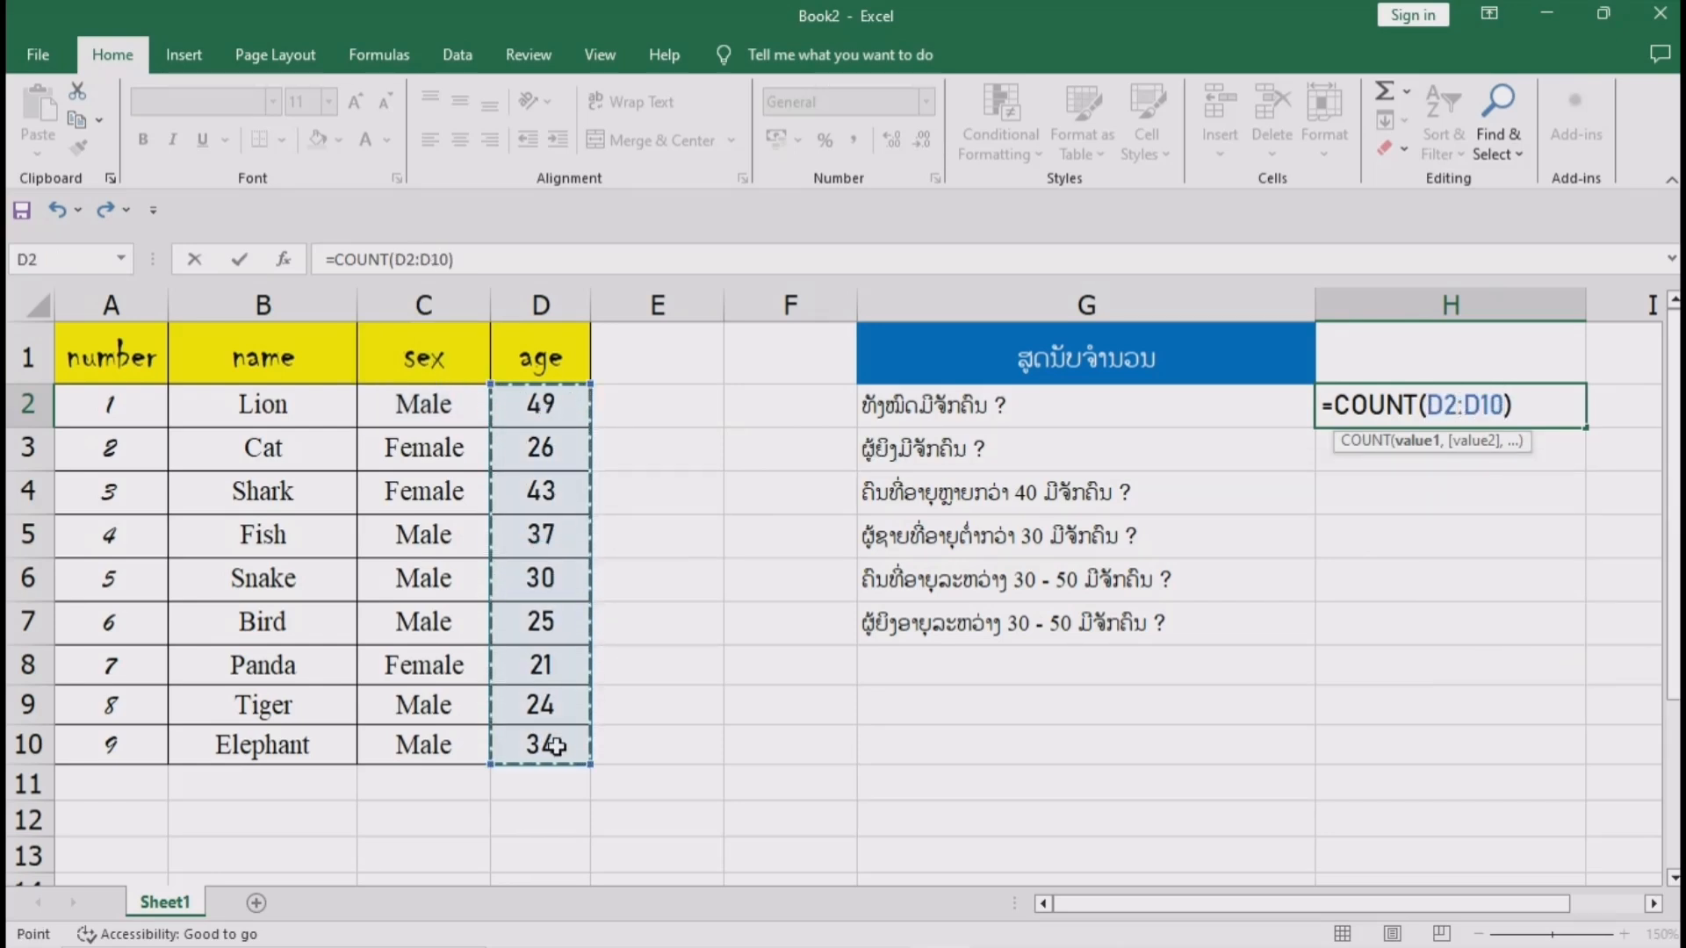
click(528, 406)
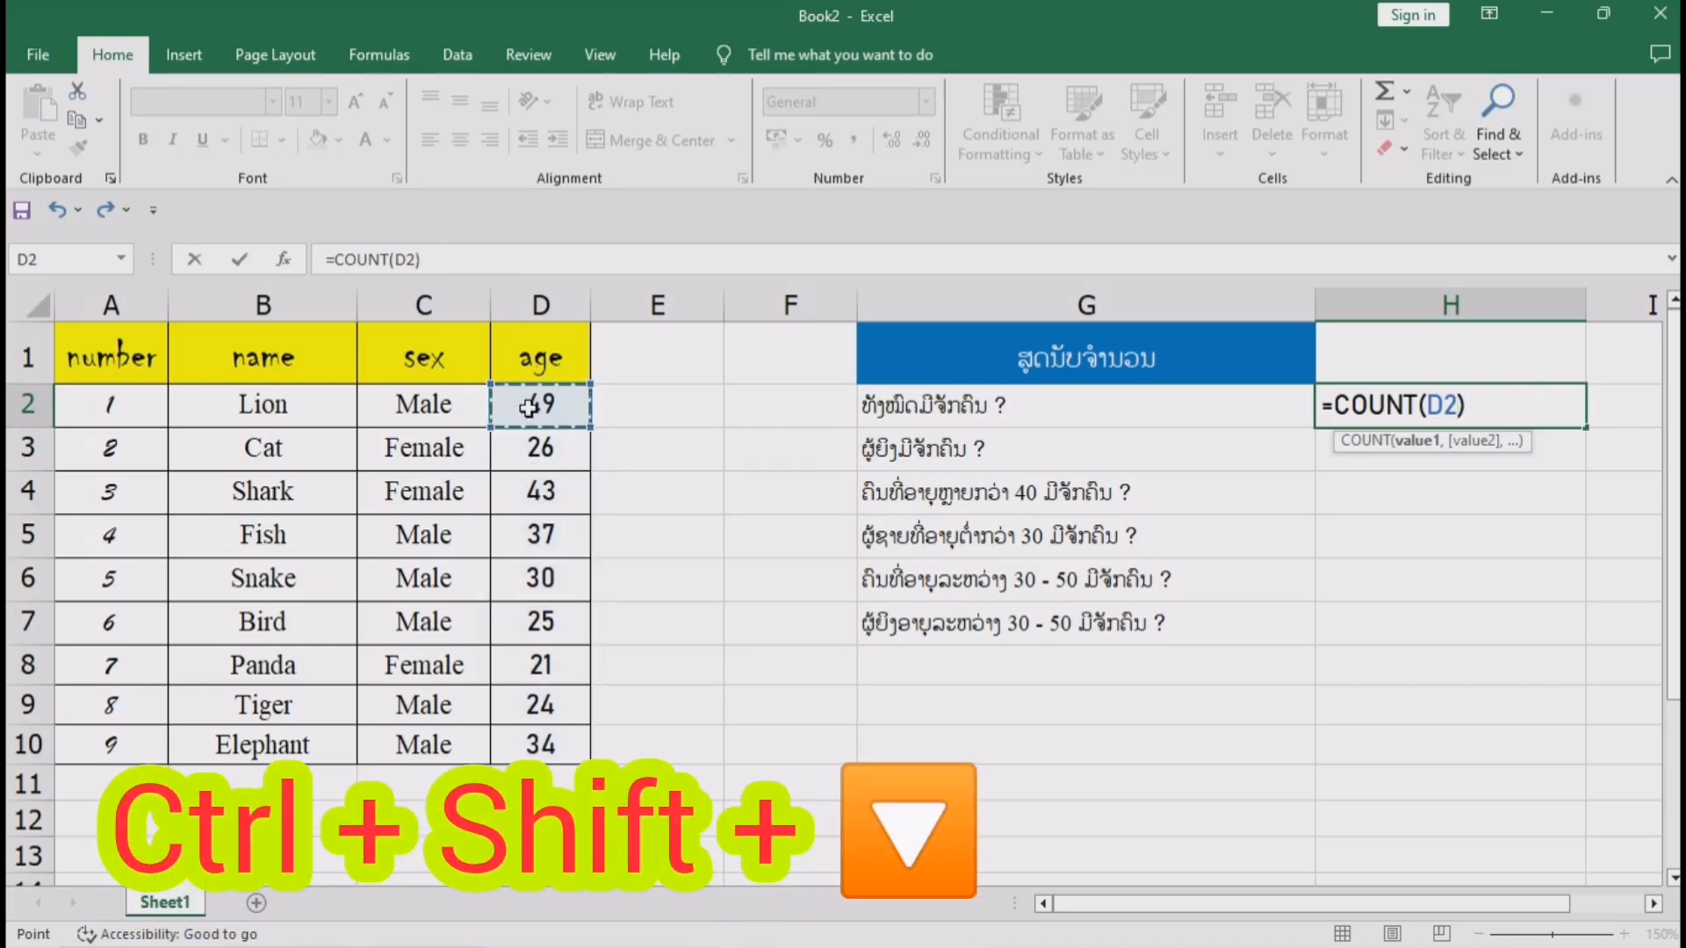
key(ctrl+shift+Down)
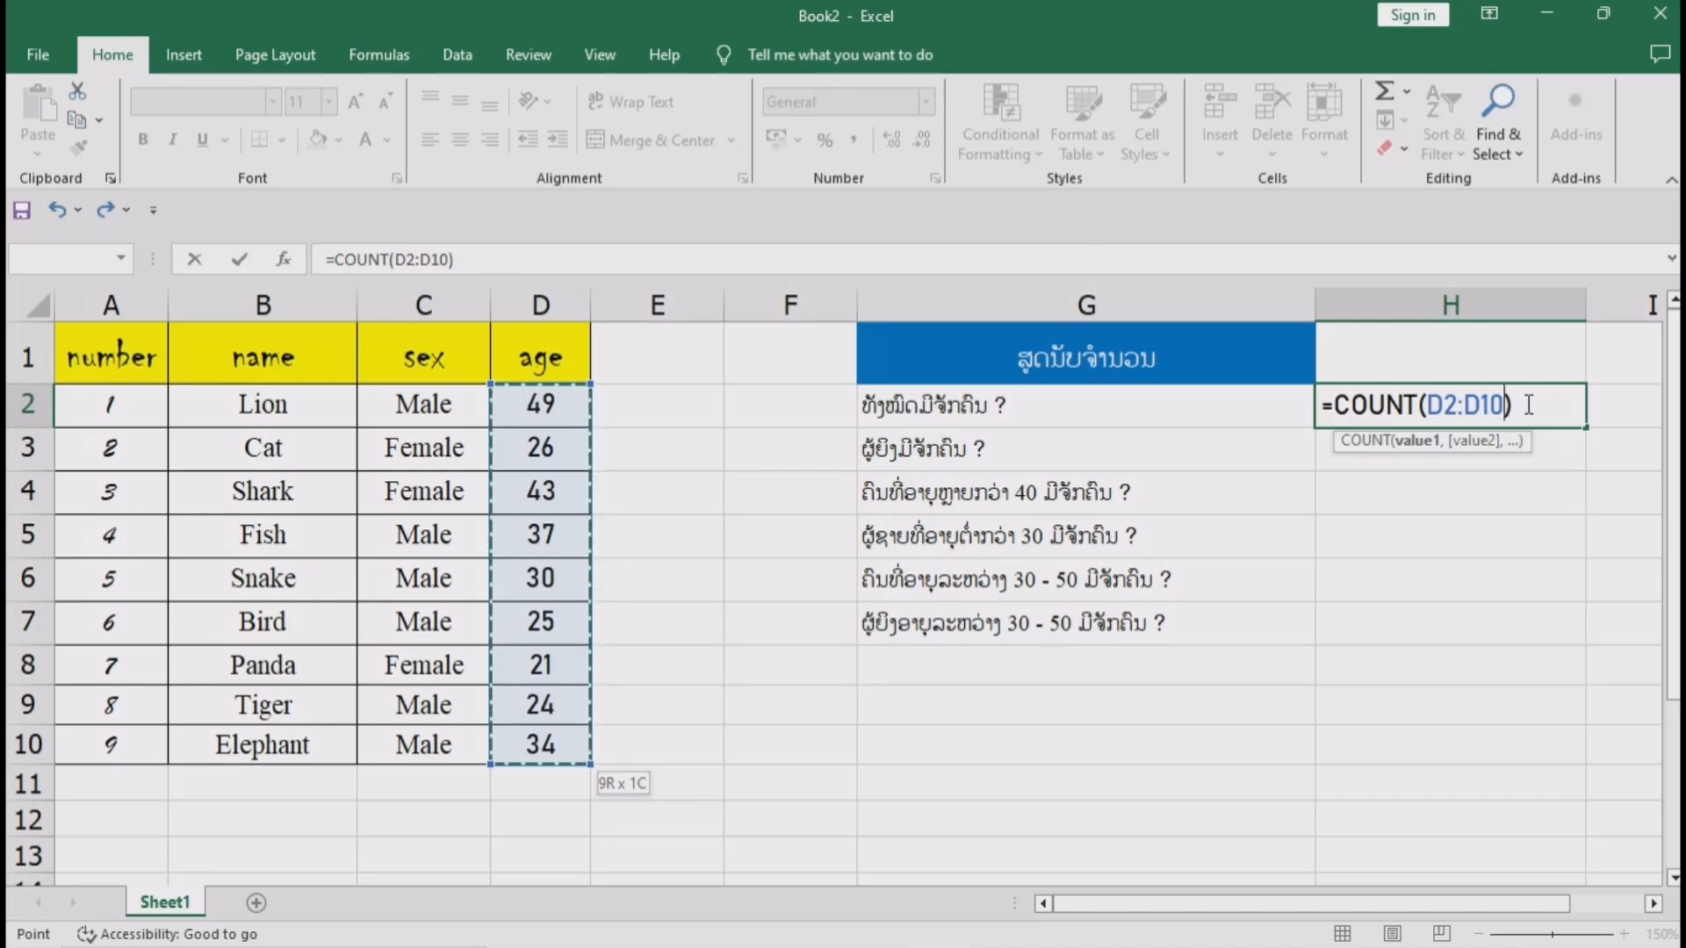
key(Return)
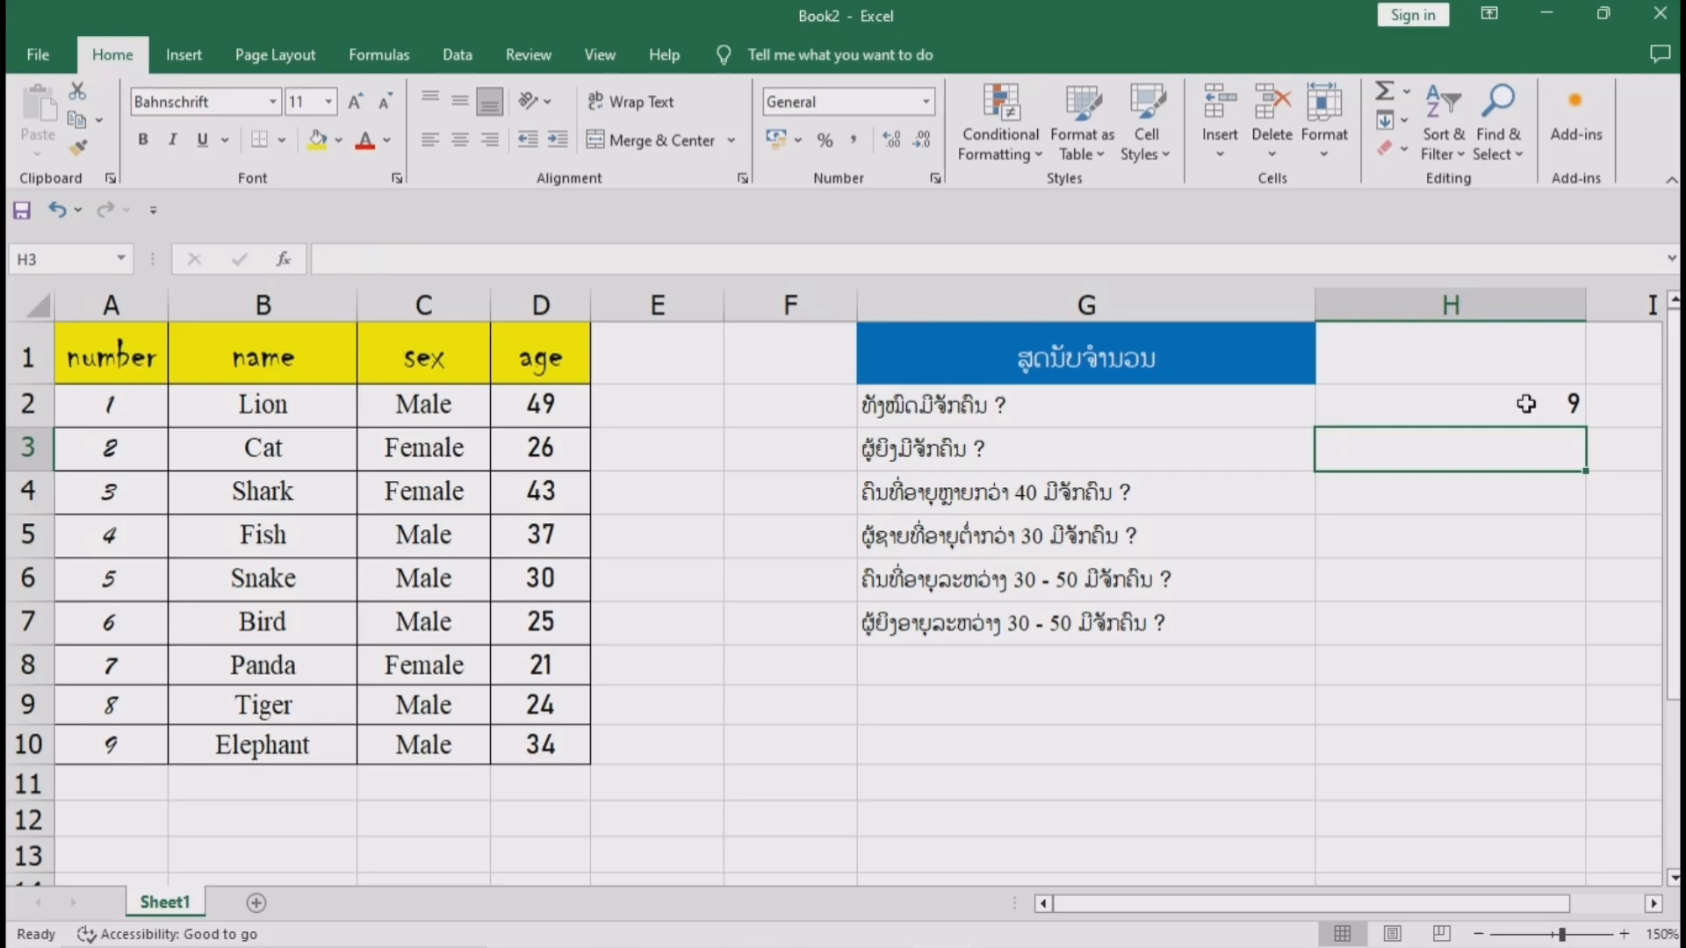
- Count the females in H3 with the formula =COUNTIF(C2:C10,"Female")
click(1191, 436)
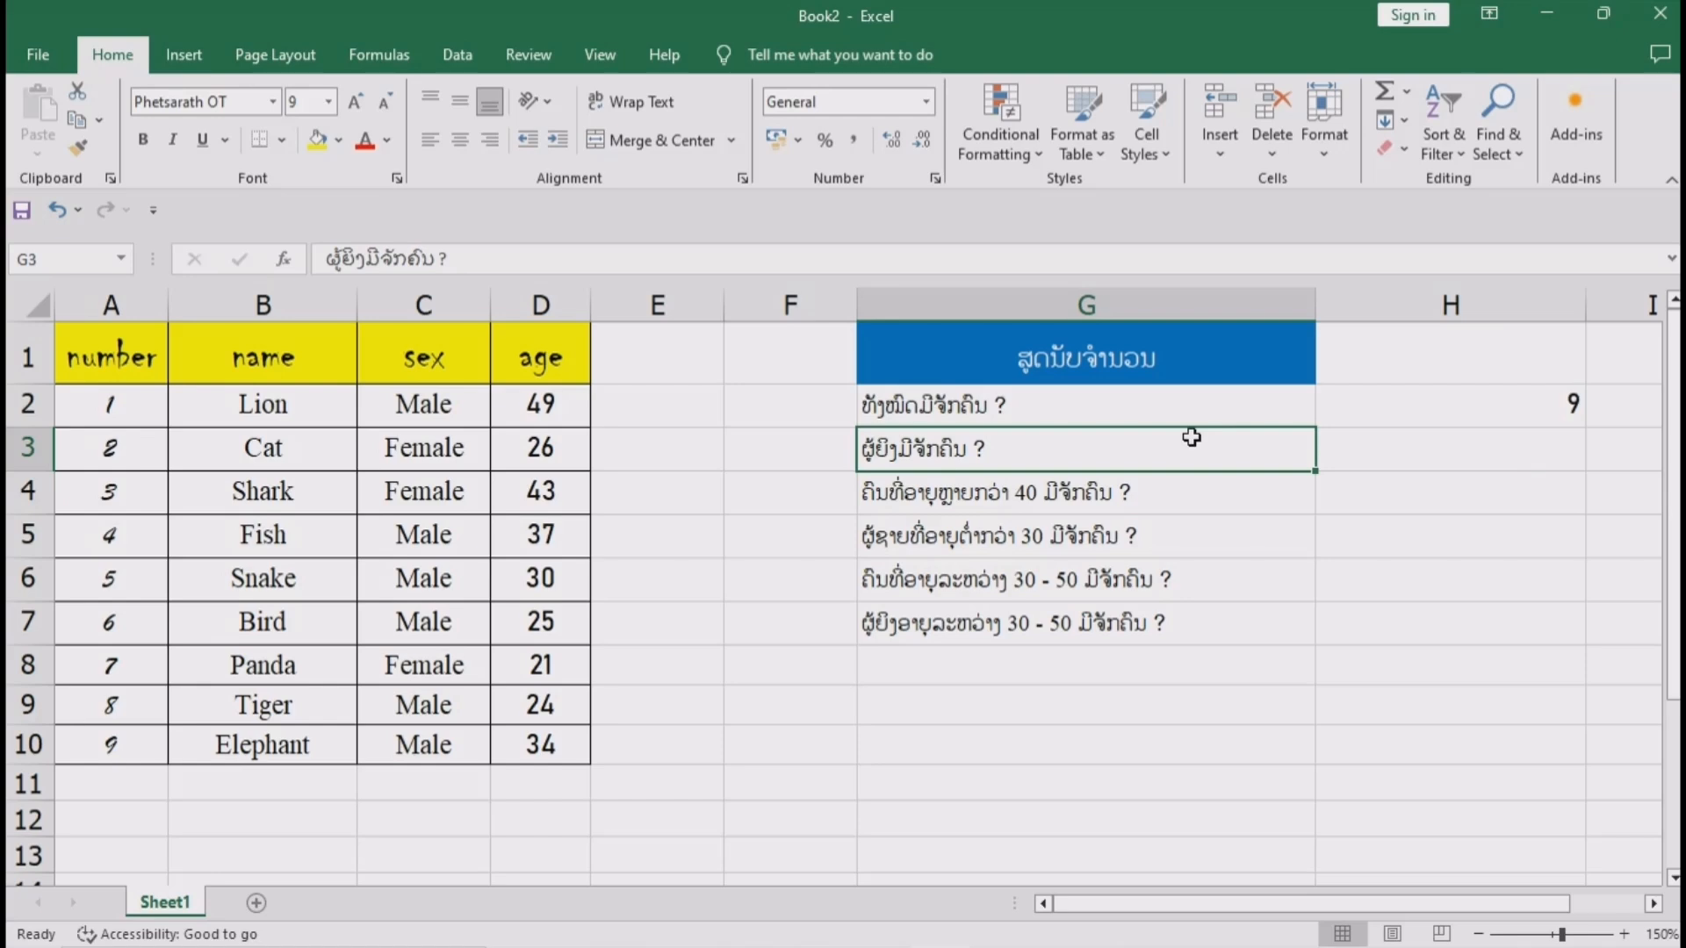
click(1422, 439)
text(=c)
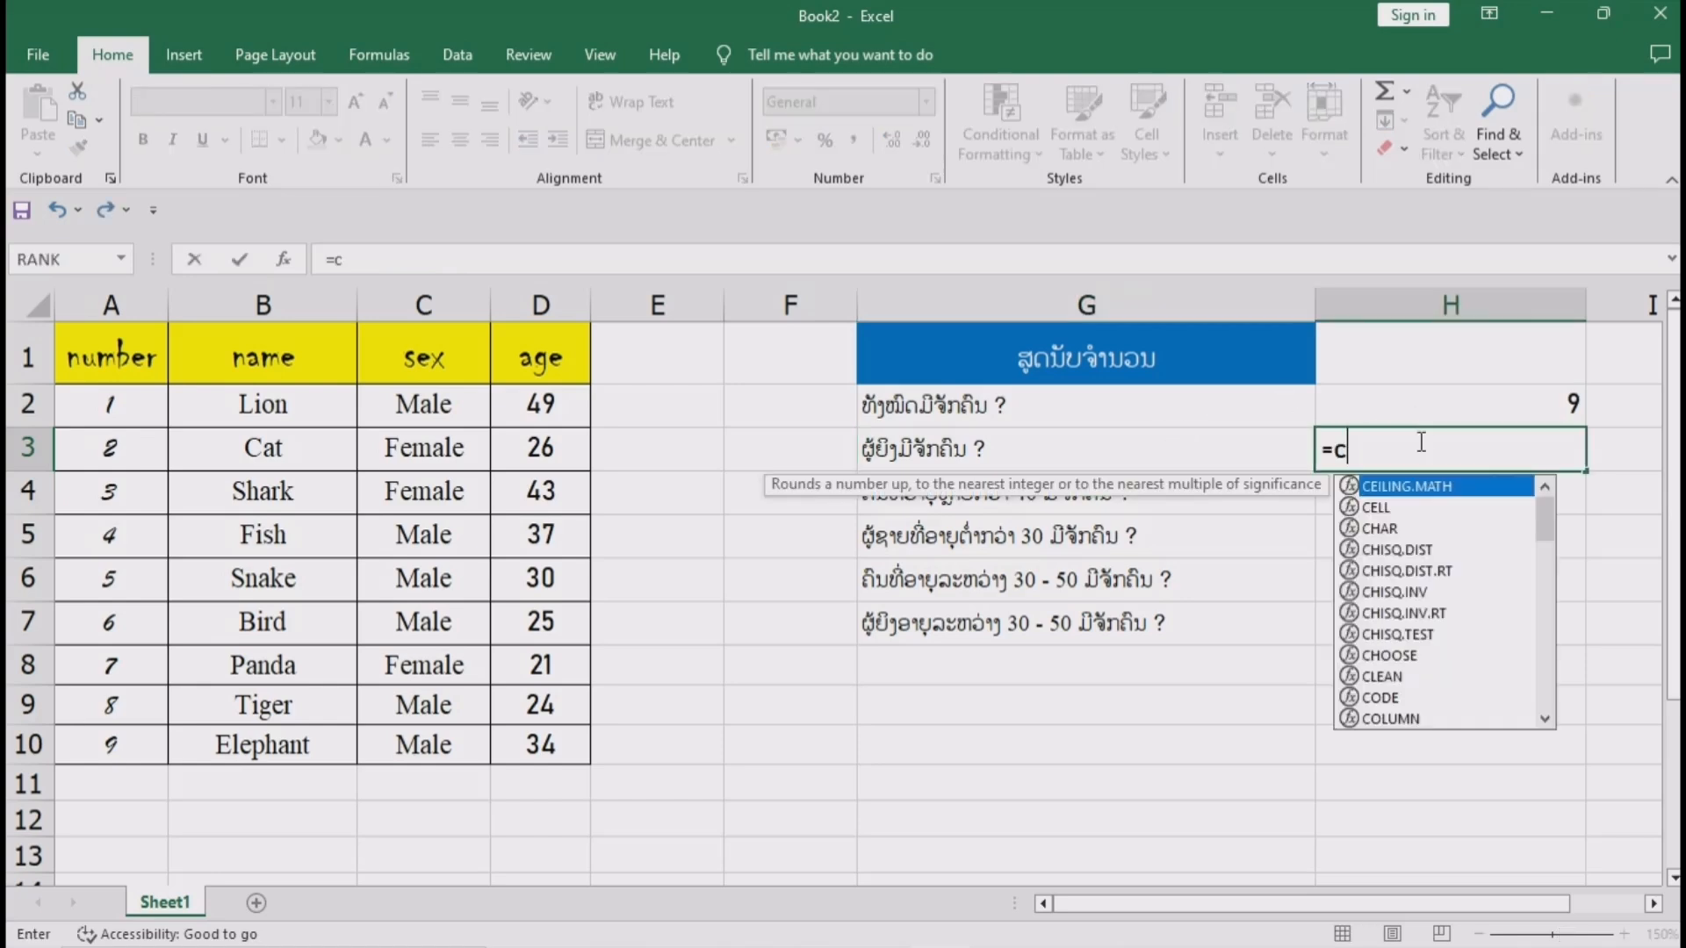
text(ountif)
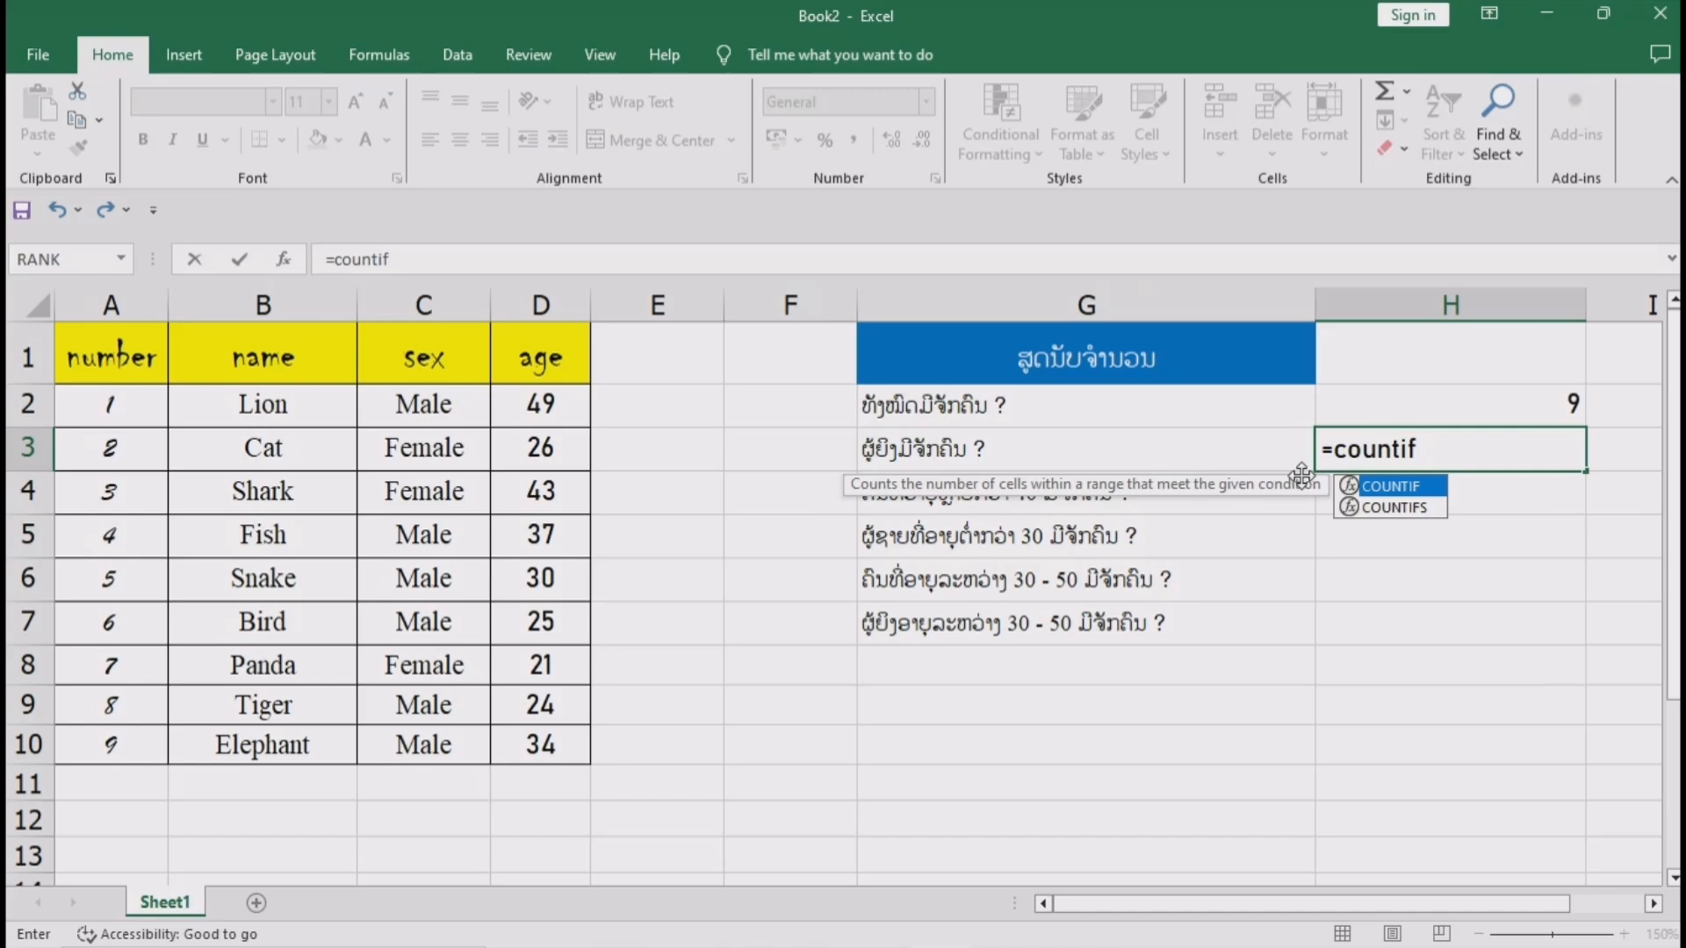
double_click(1382, 485)
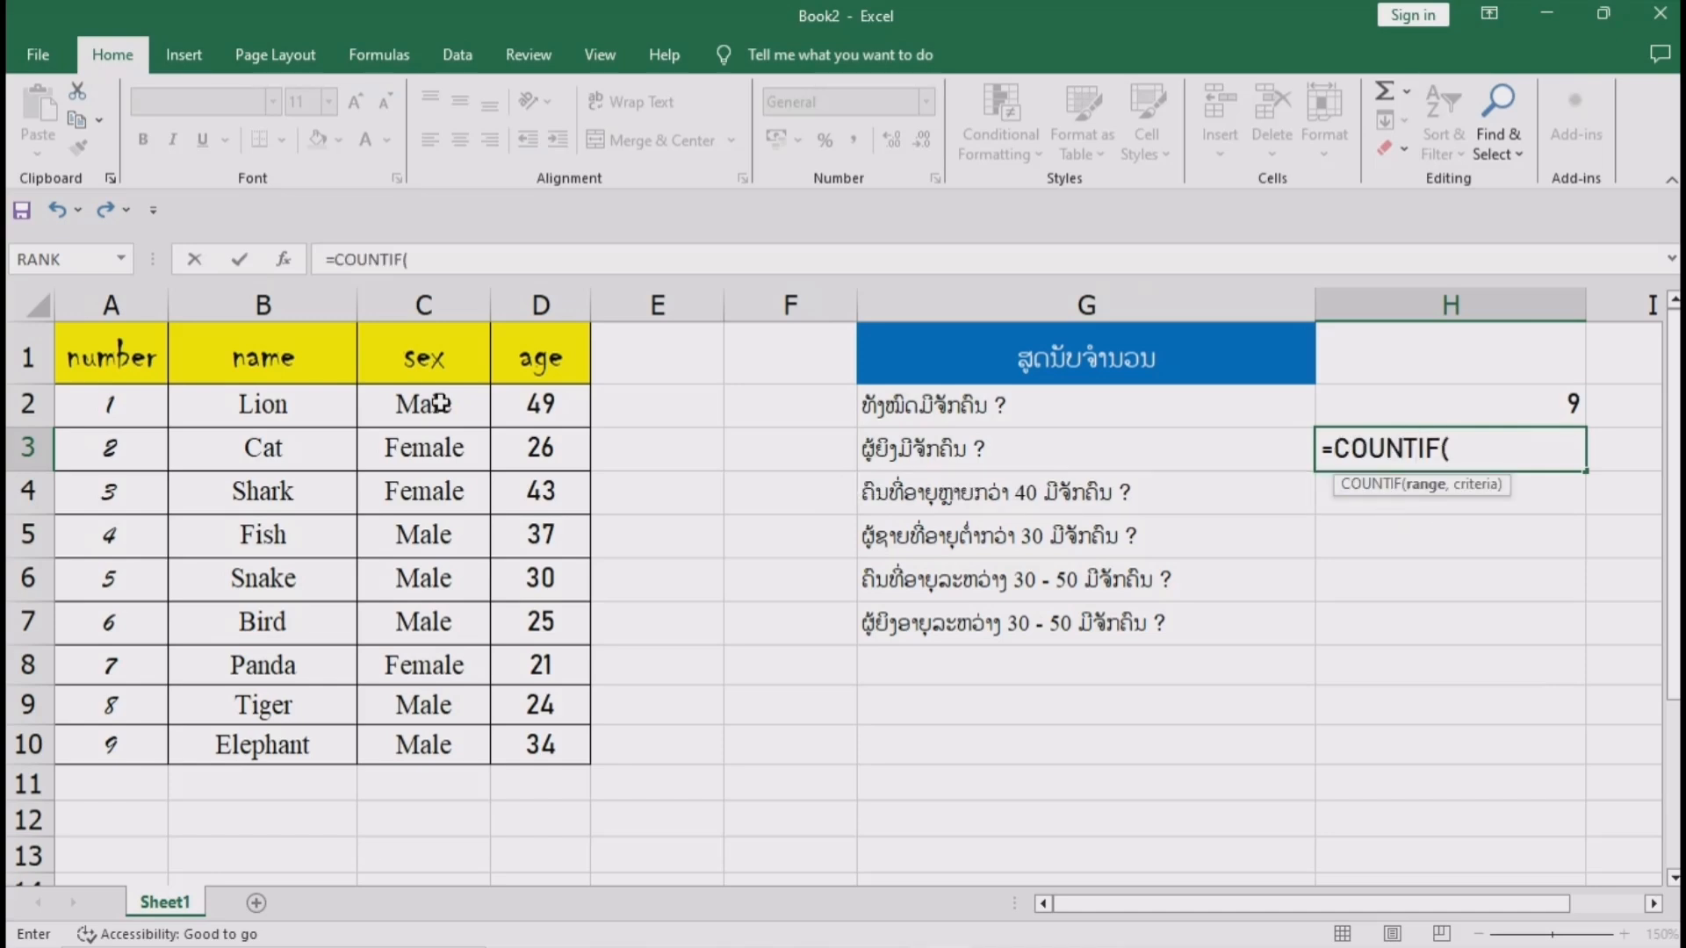
click(439, 403)
drag(439, 403, 424, 745)
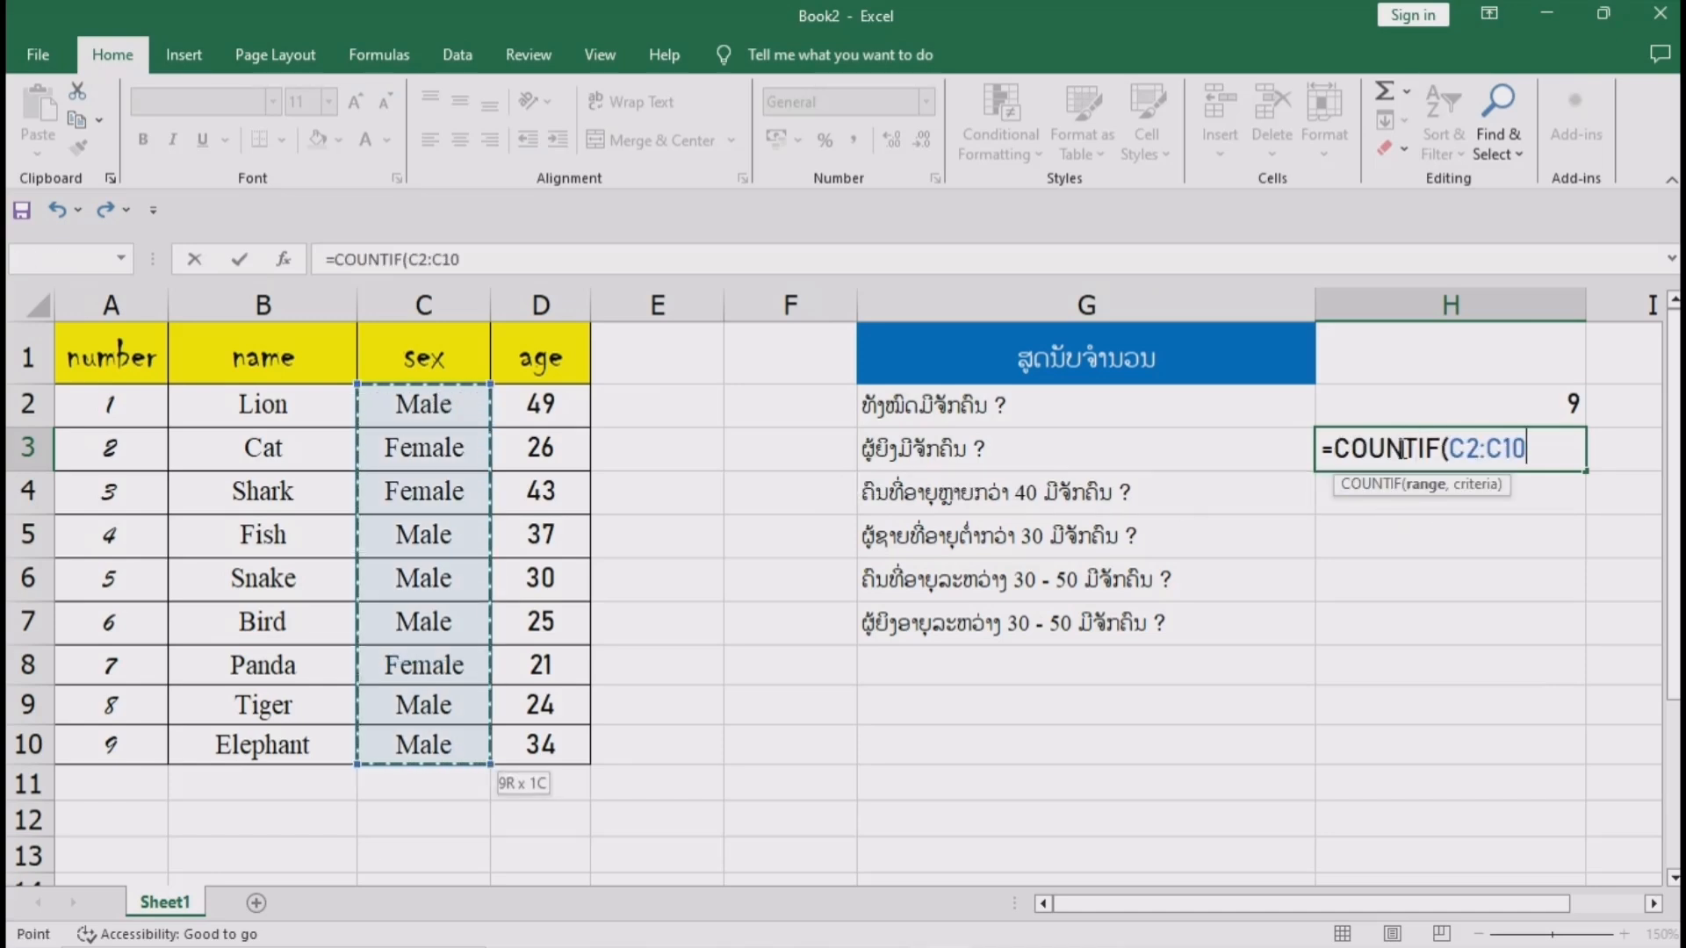
text(,)
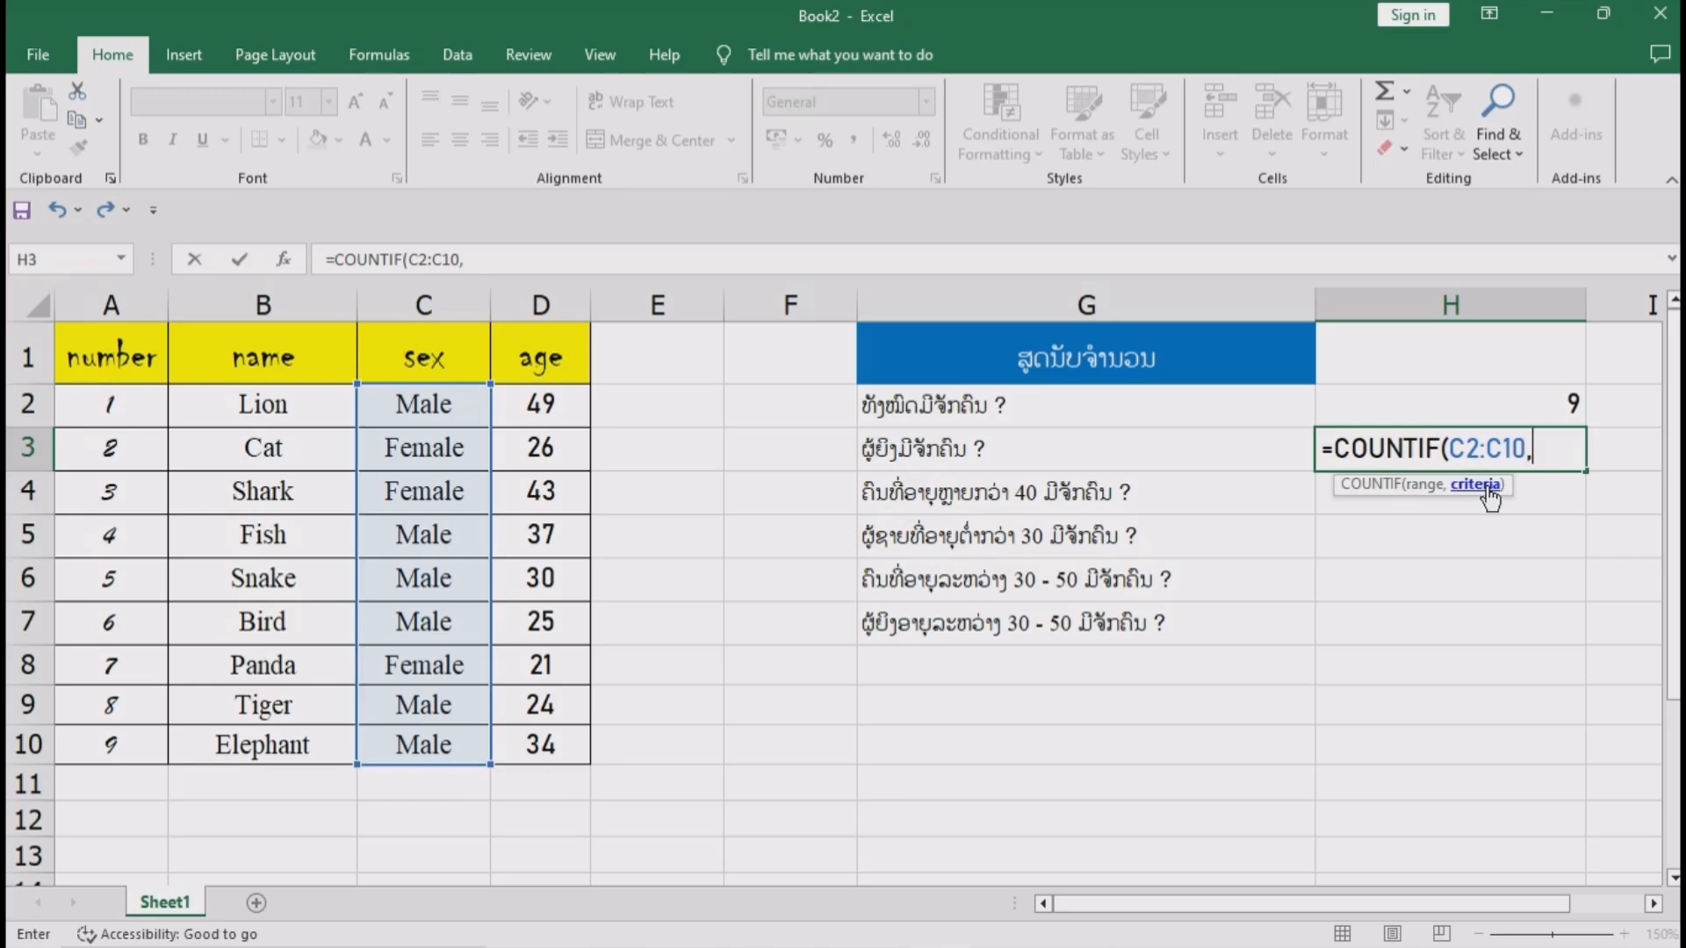
text("Female)
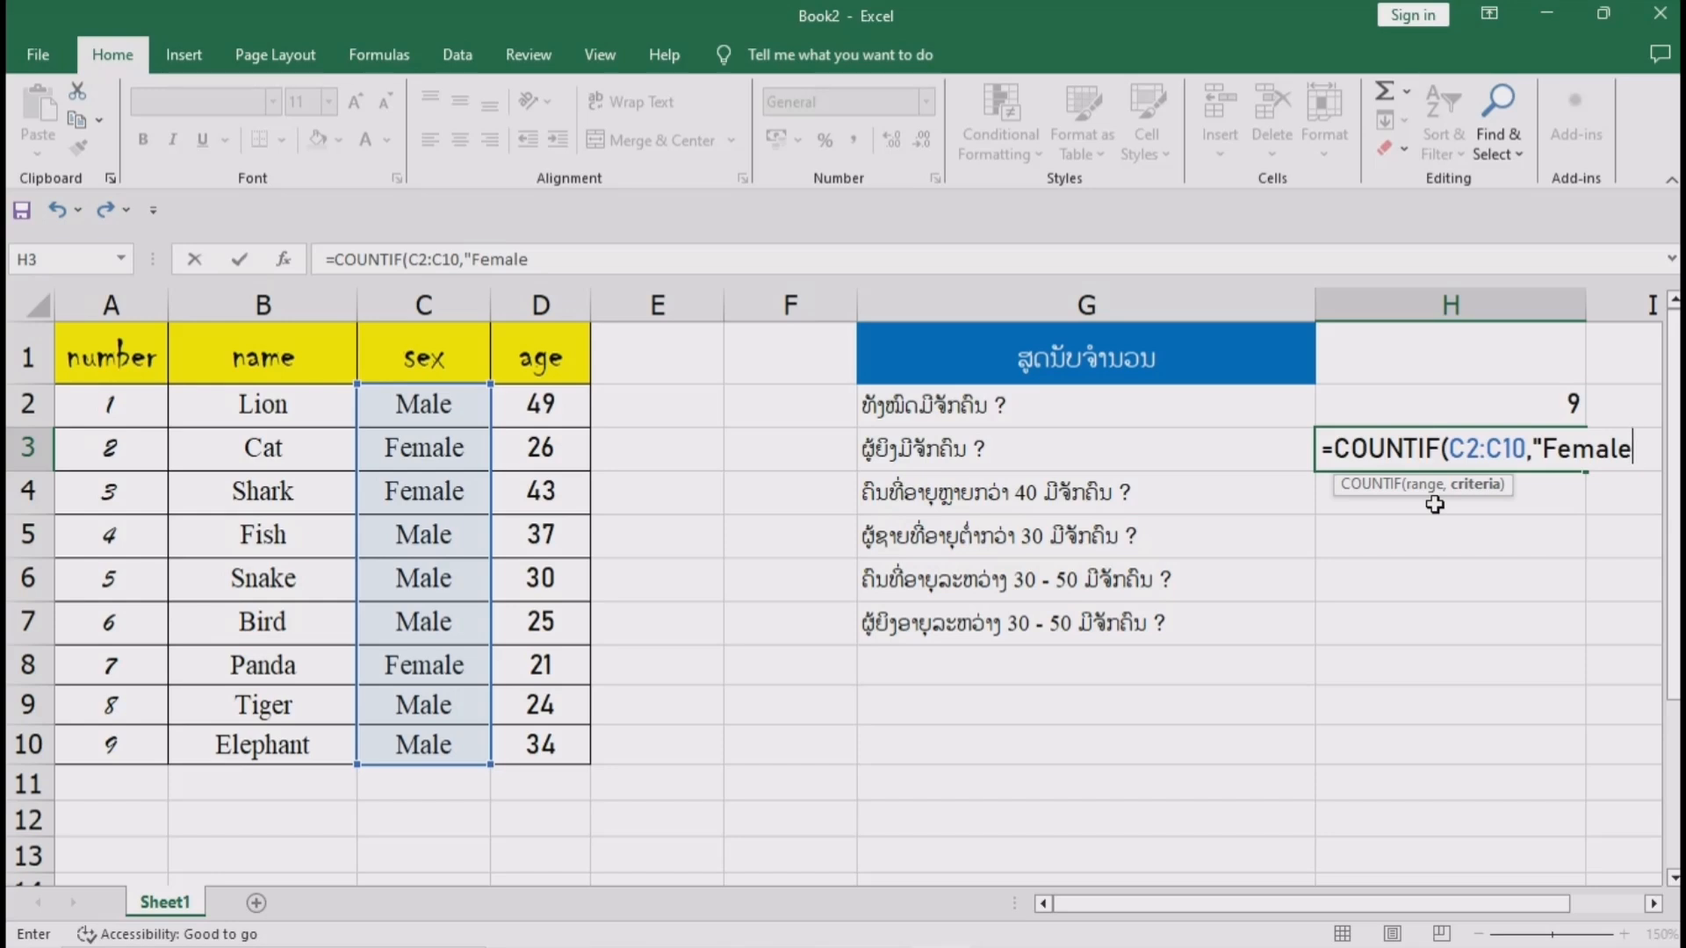
text("))
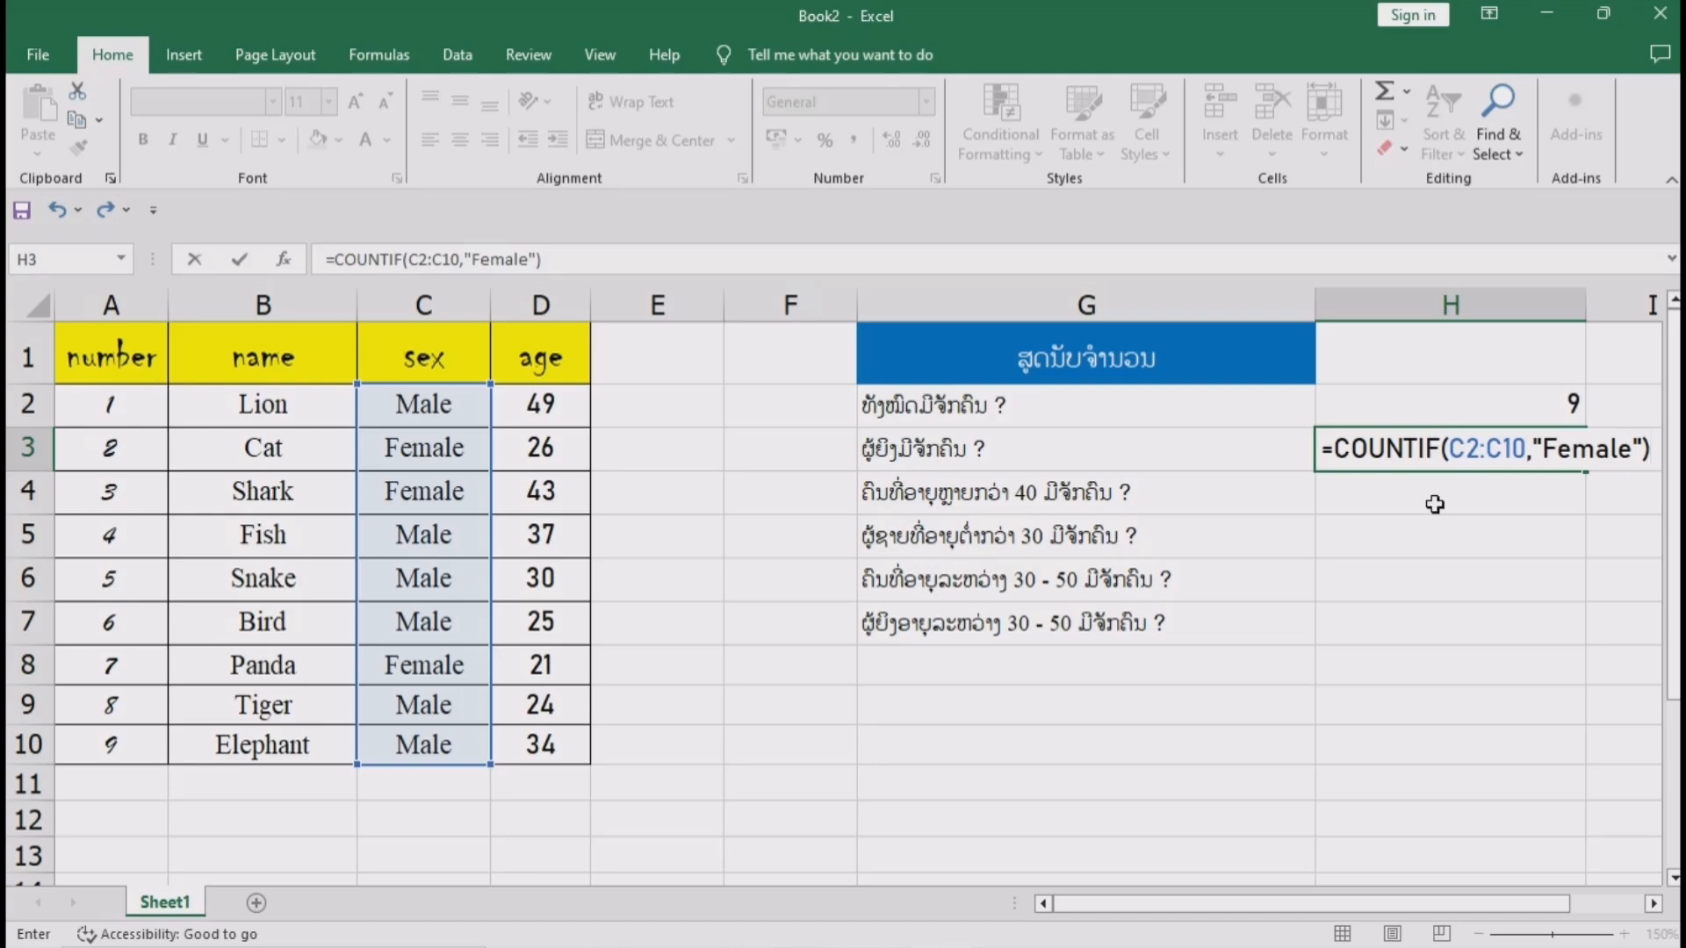
key(Return)
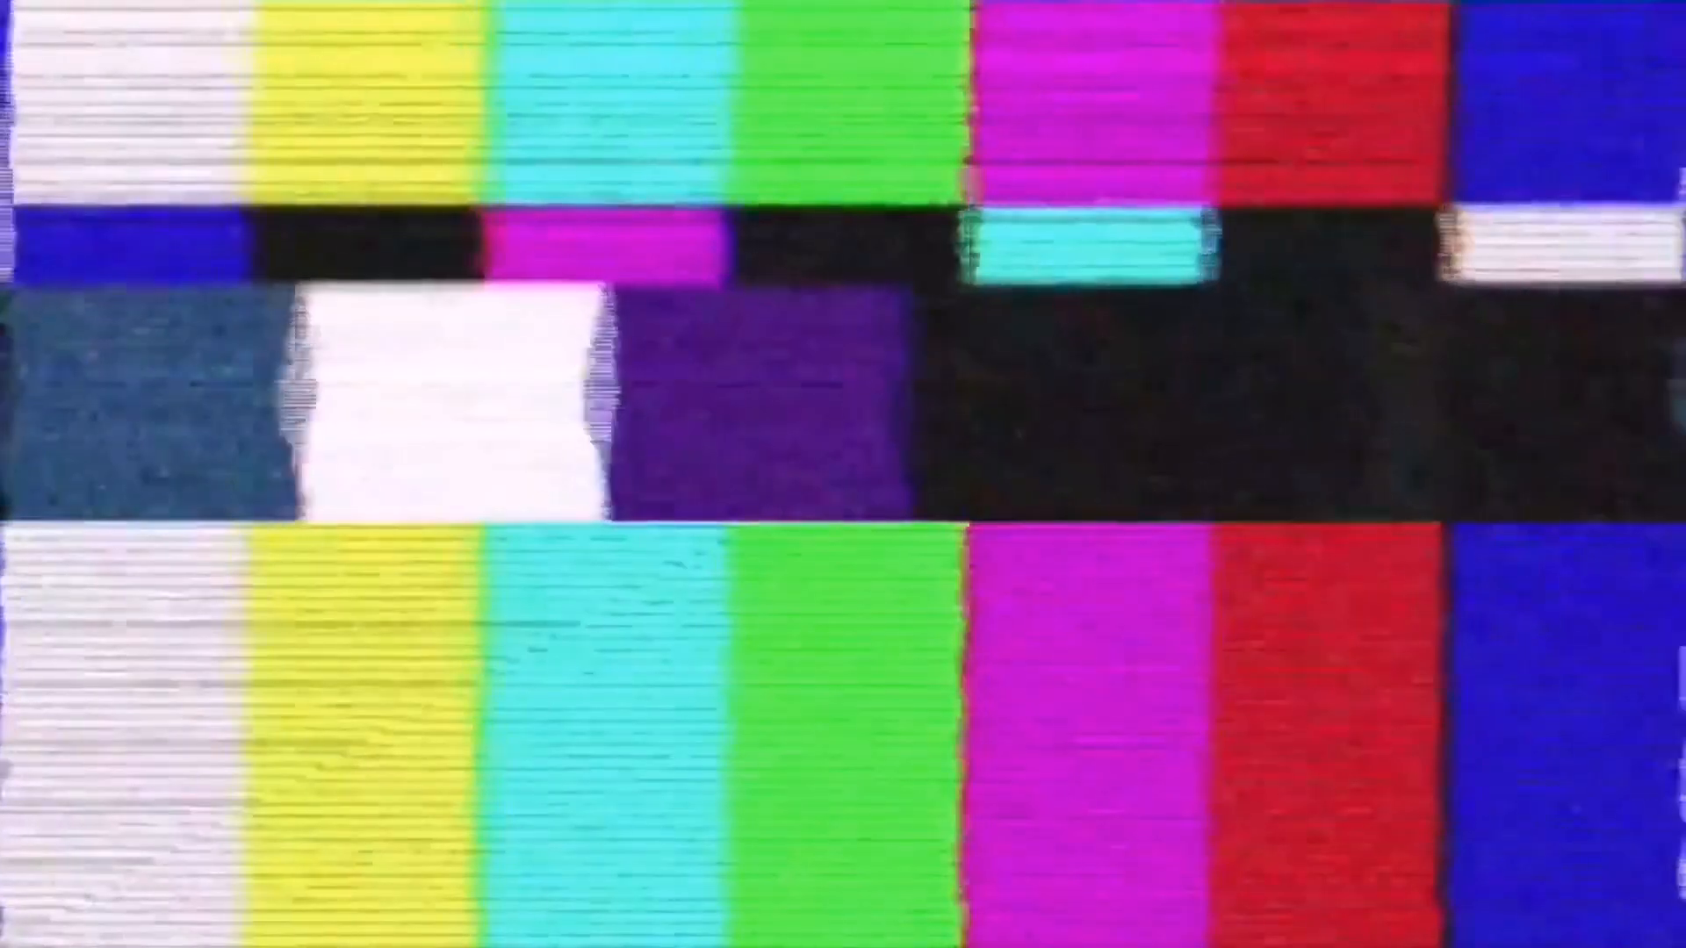
- Count the people older than 40 in H4 with the formula =COUNTIF(D2:D10,">40")
click(1166, 493)
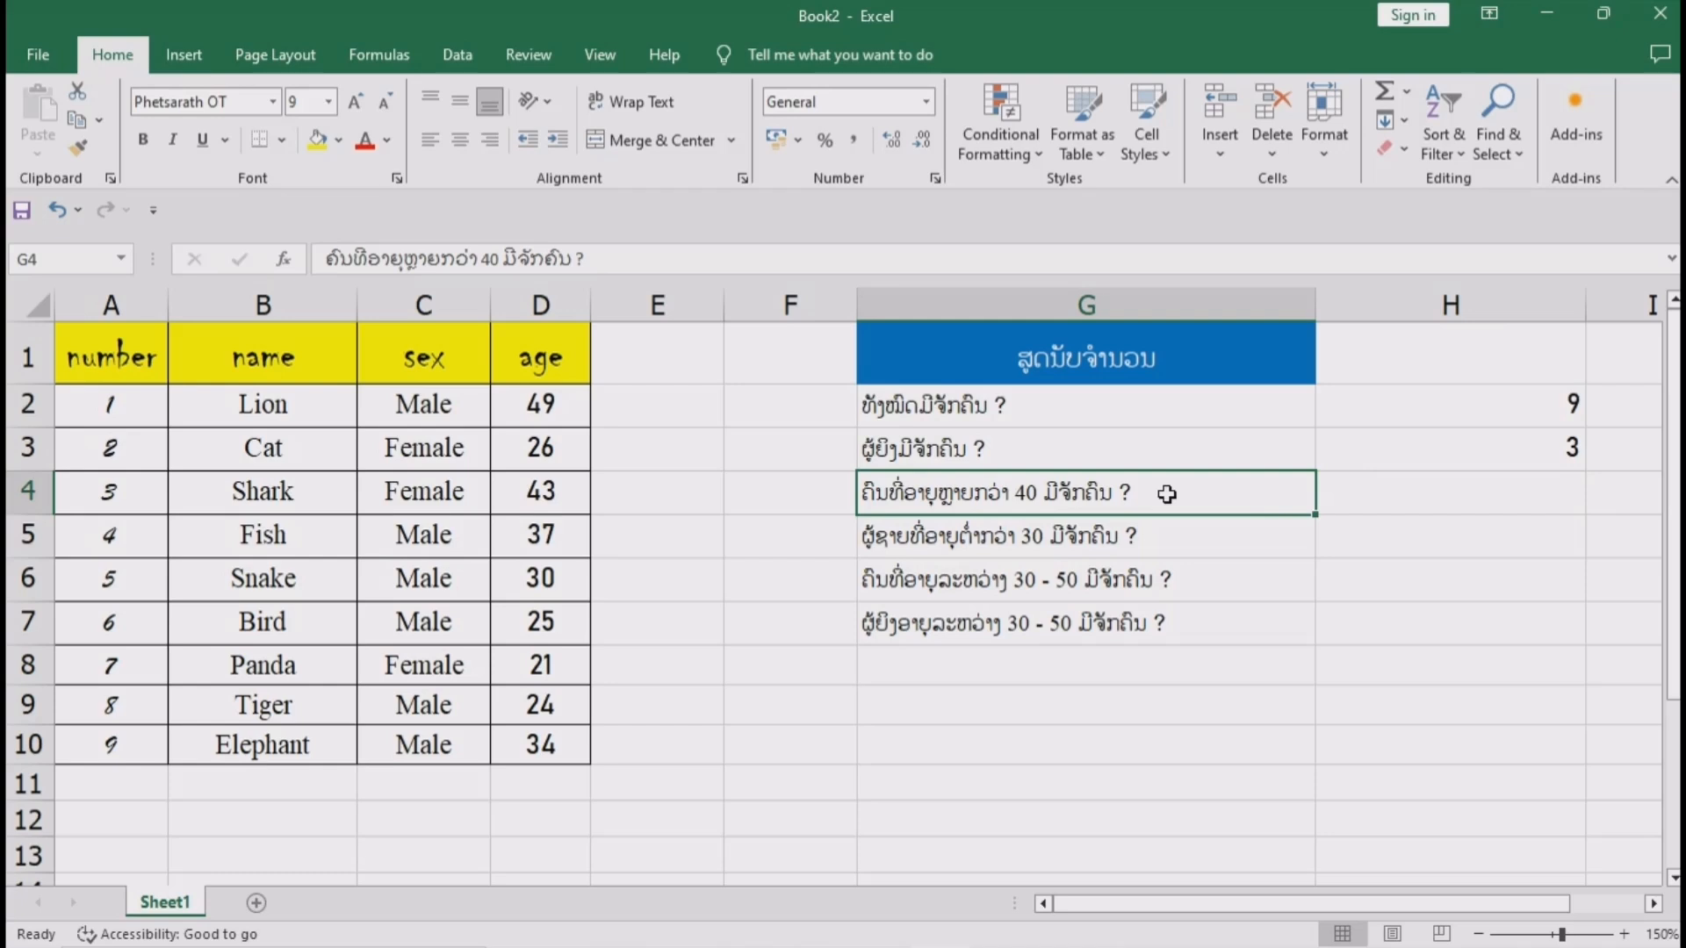
click(1462, 503)
text(=co)
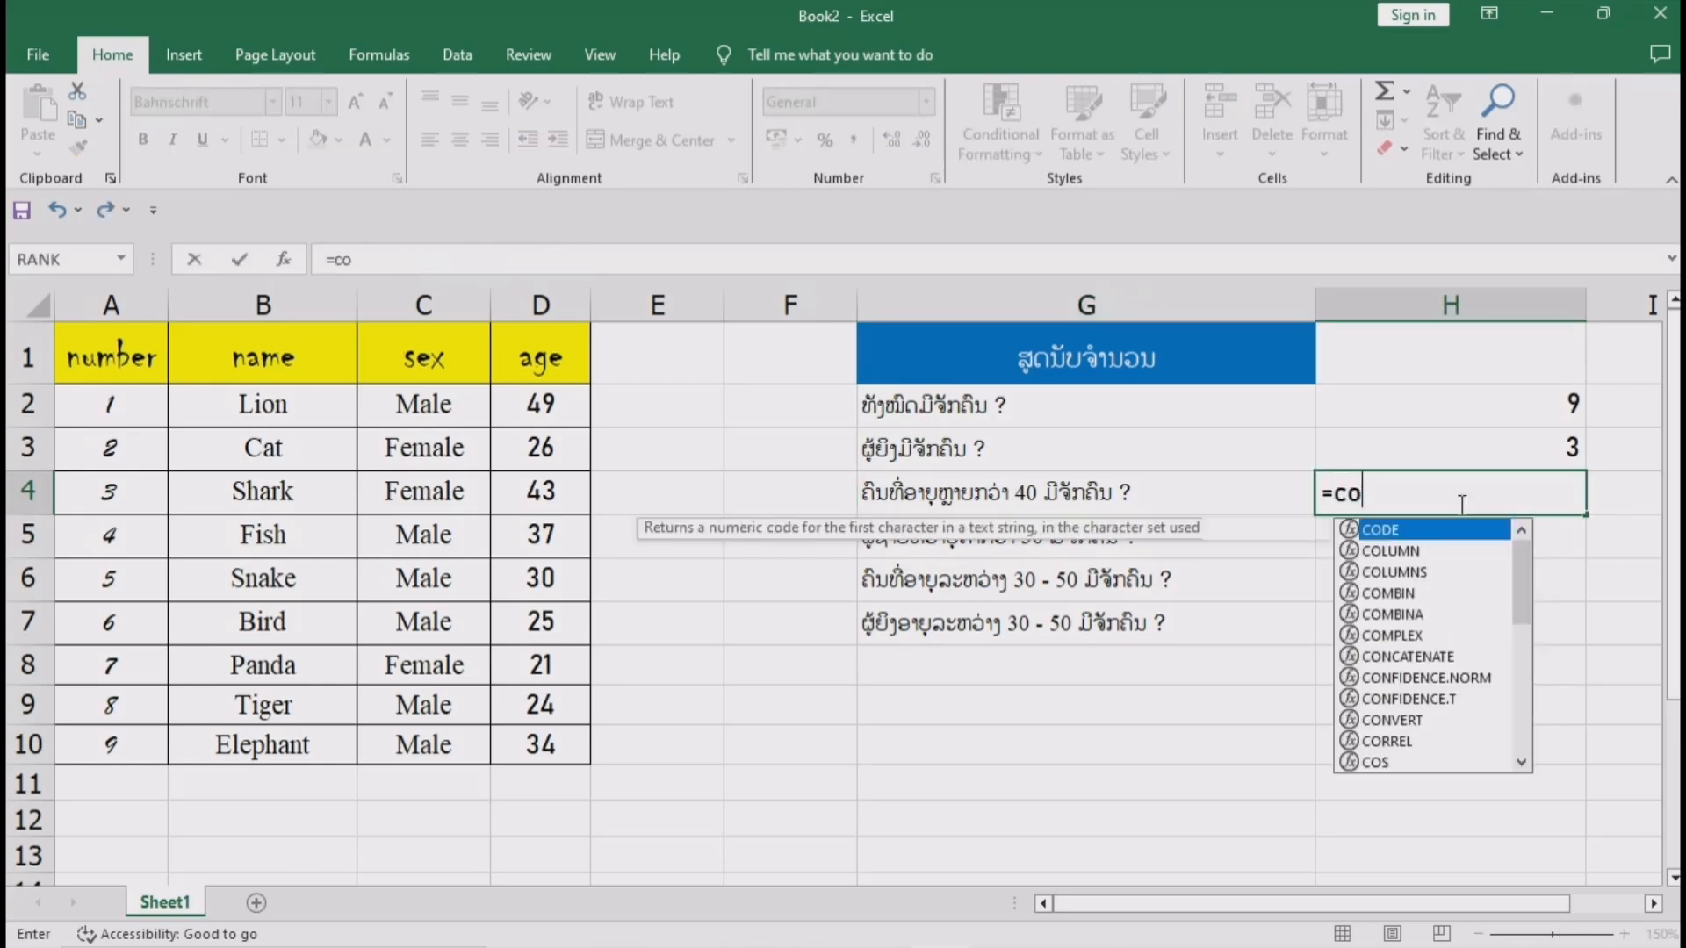
text(untif)
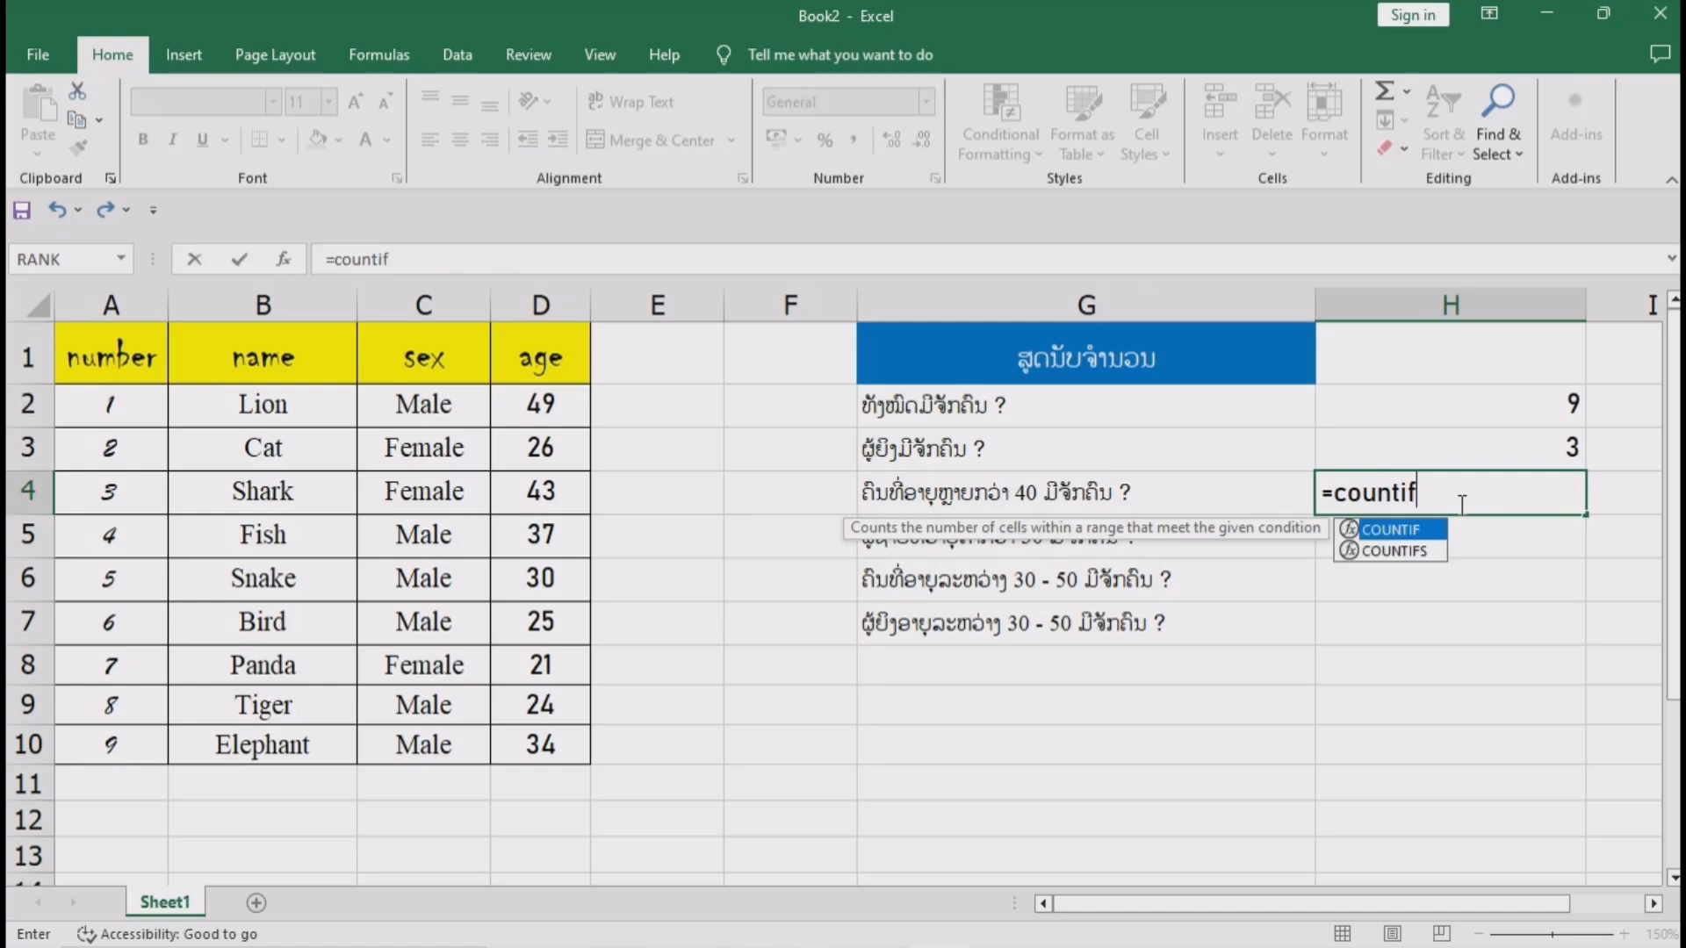
double_click(1414, 530)
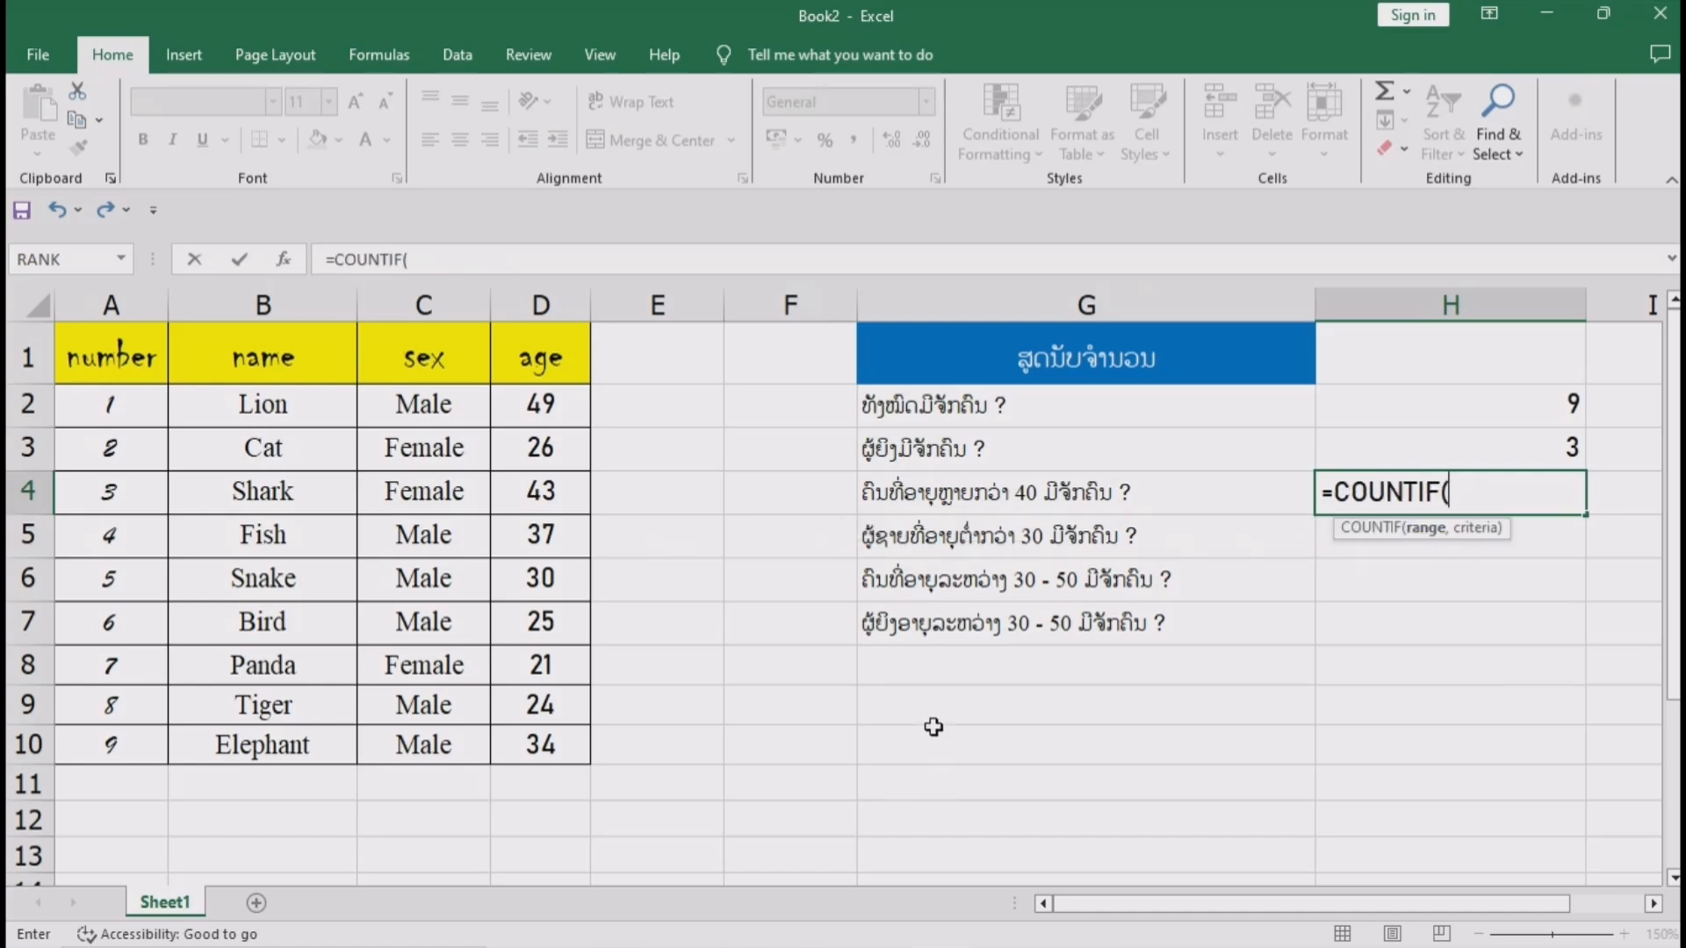
click(540, 404)
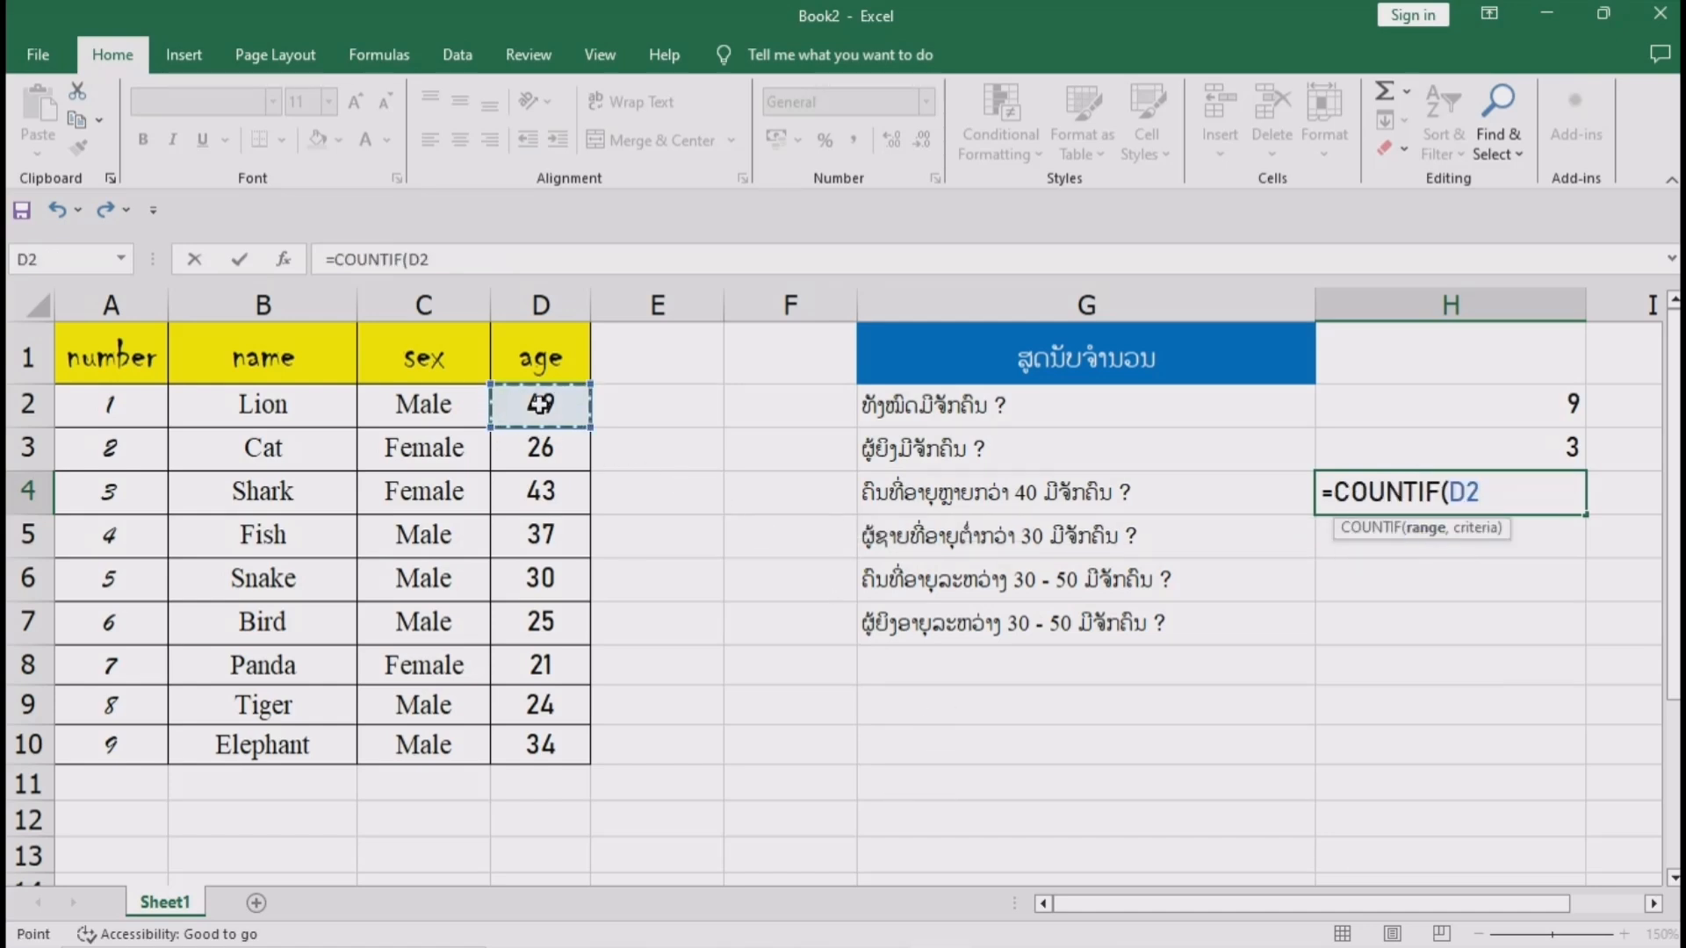
key(ctrl+shift+Down)
text(,")
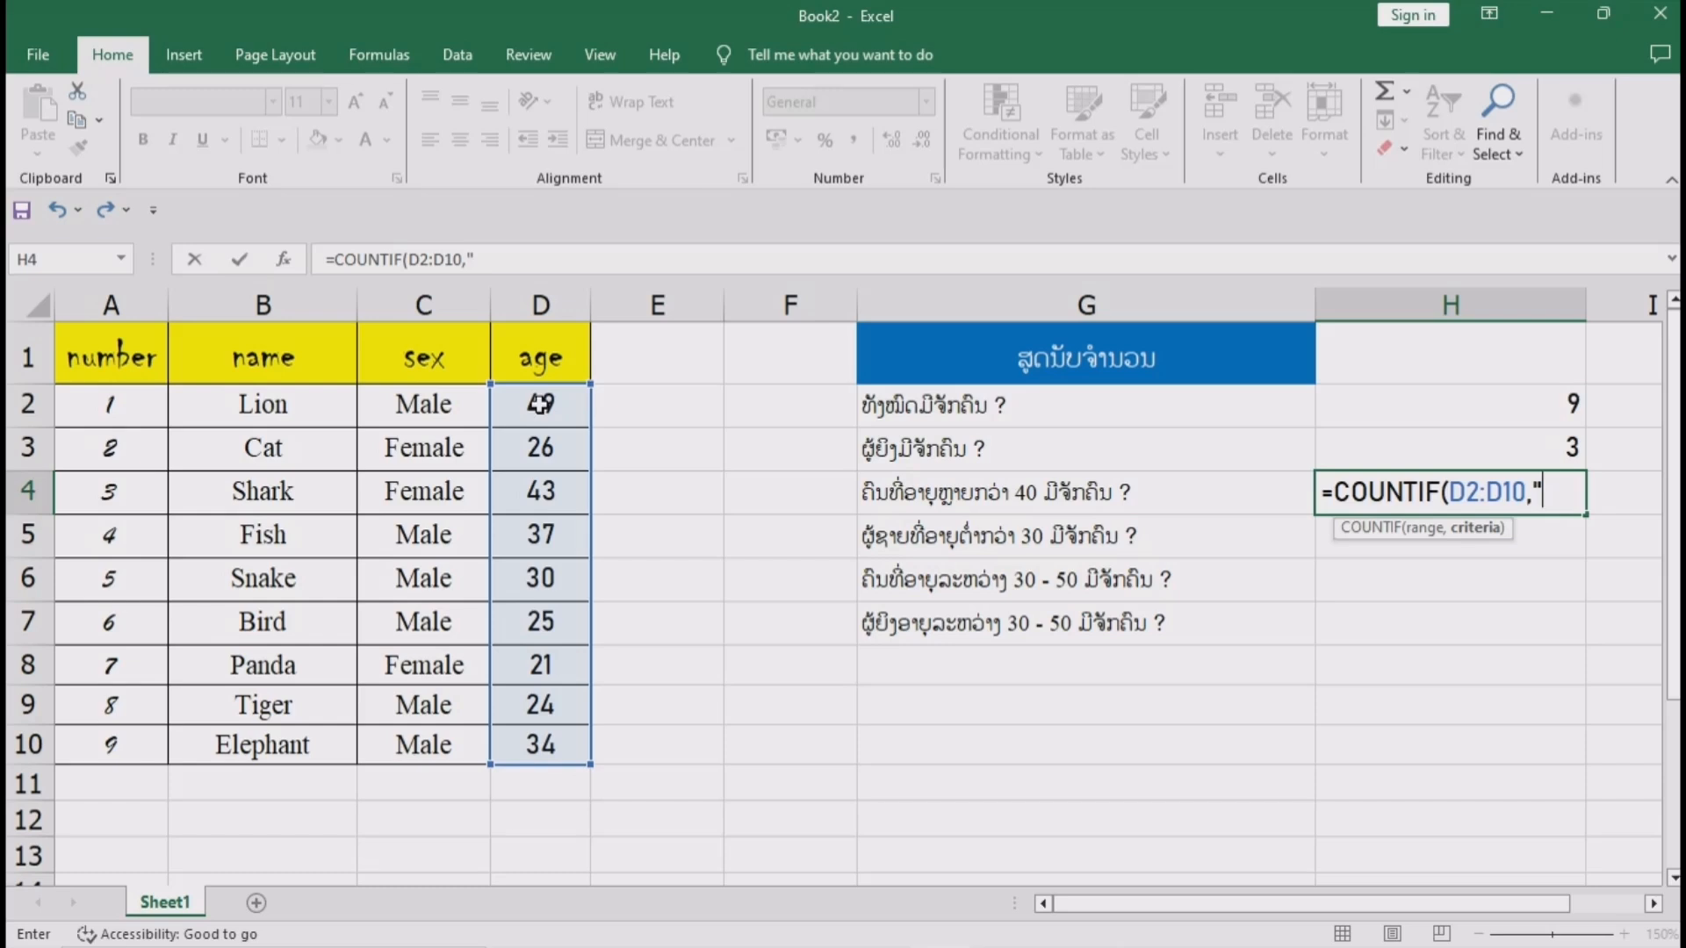
text(>40"))
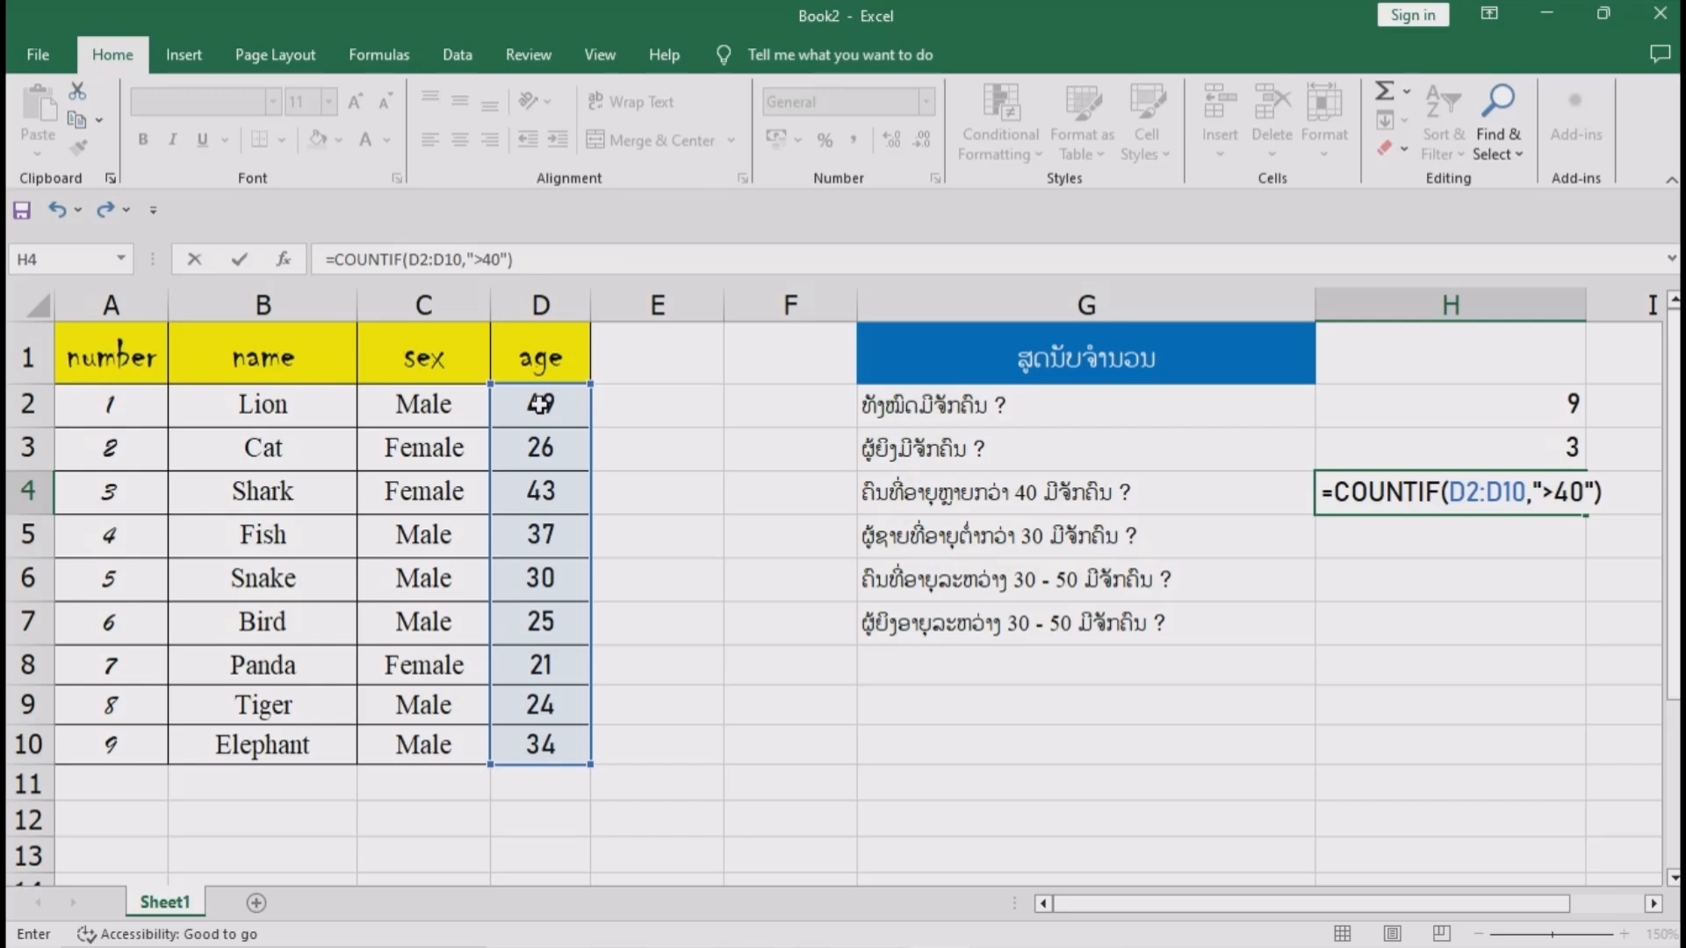
key(Return)
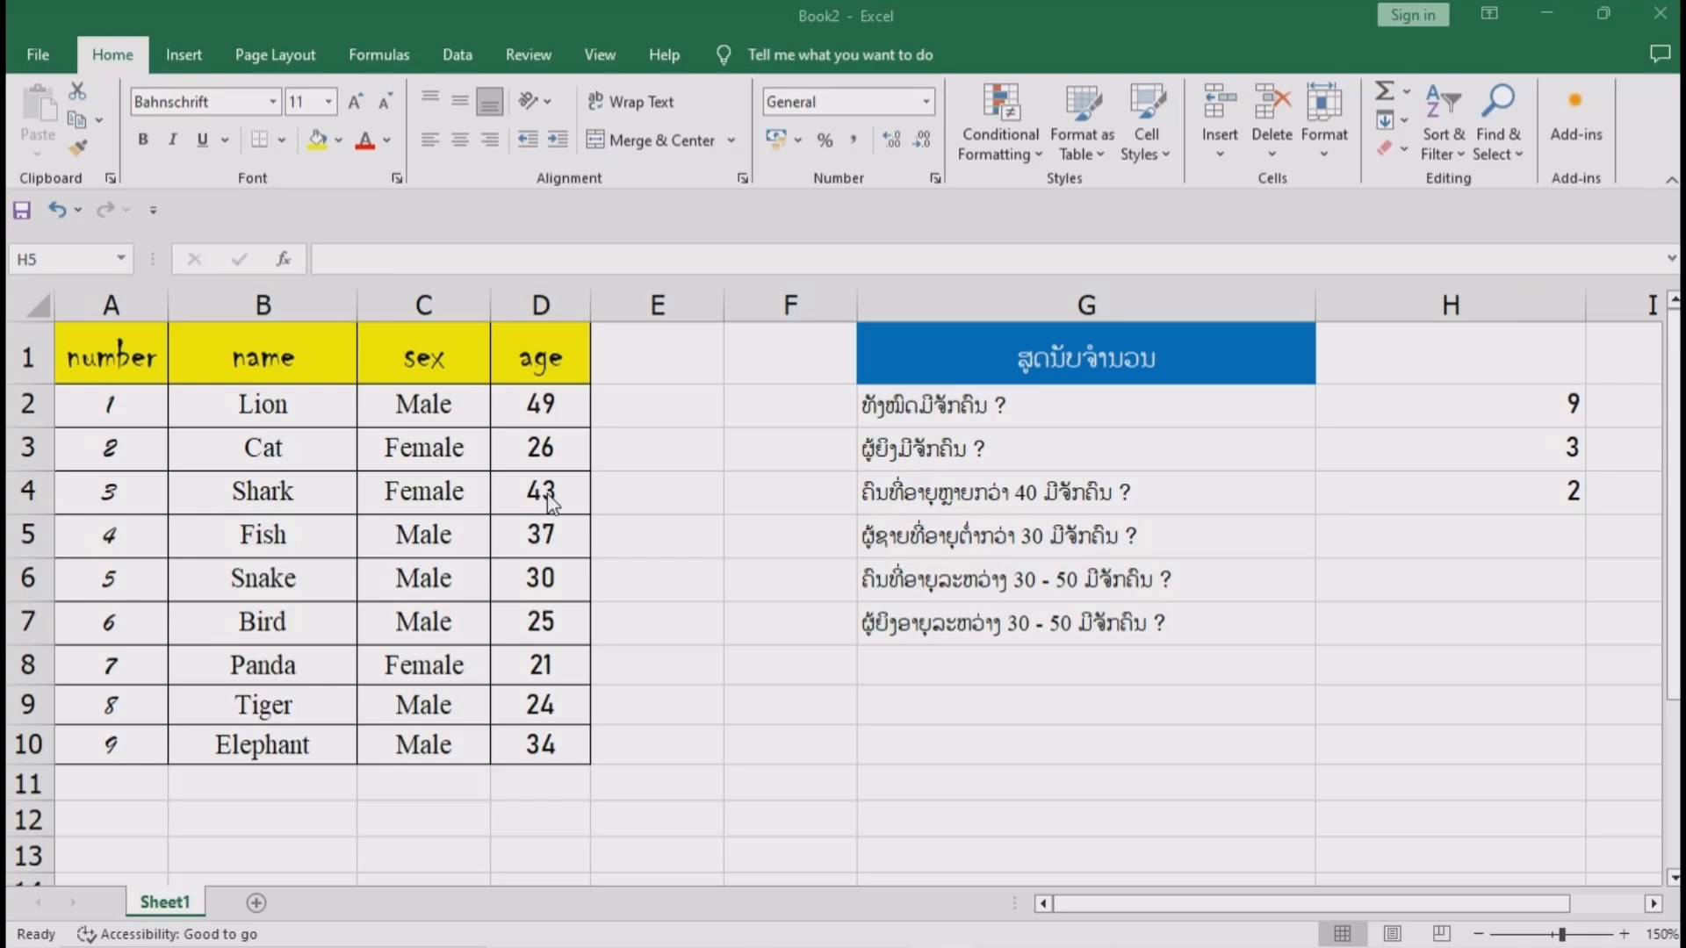
- Count the males younger than 30 in H5 with the formula =COUNTIFS(C2:C10,"Male",D2:D10,"<30")
click(1025, 545)
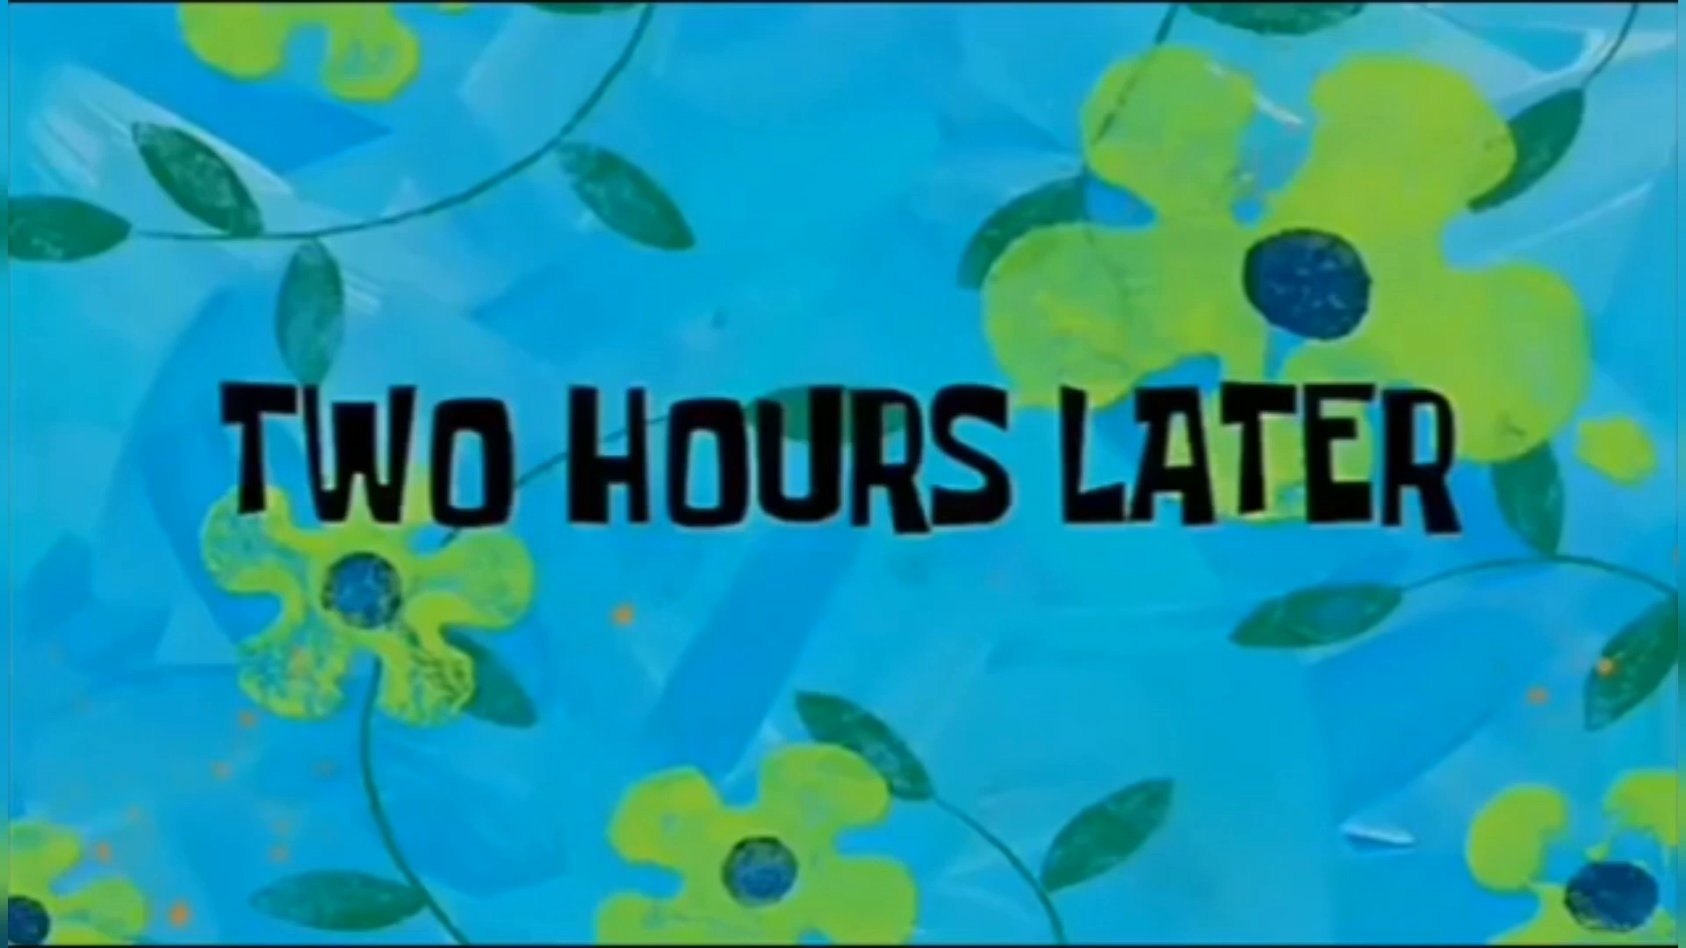
text(=co)
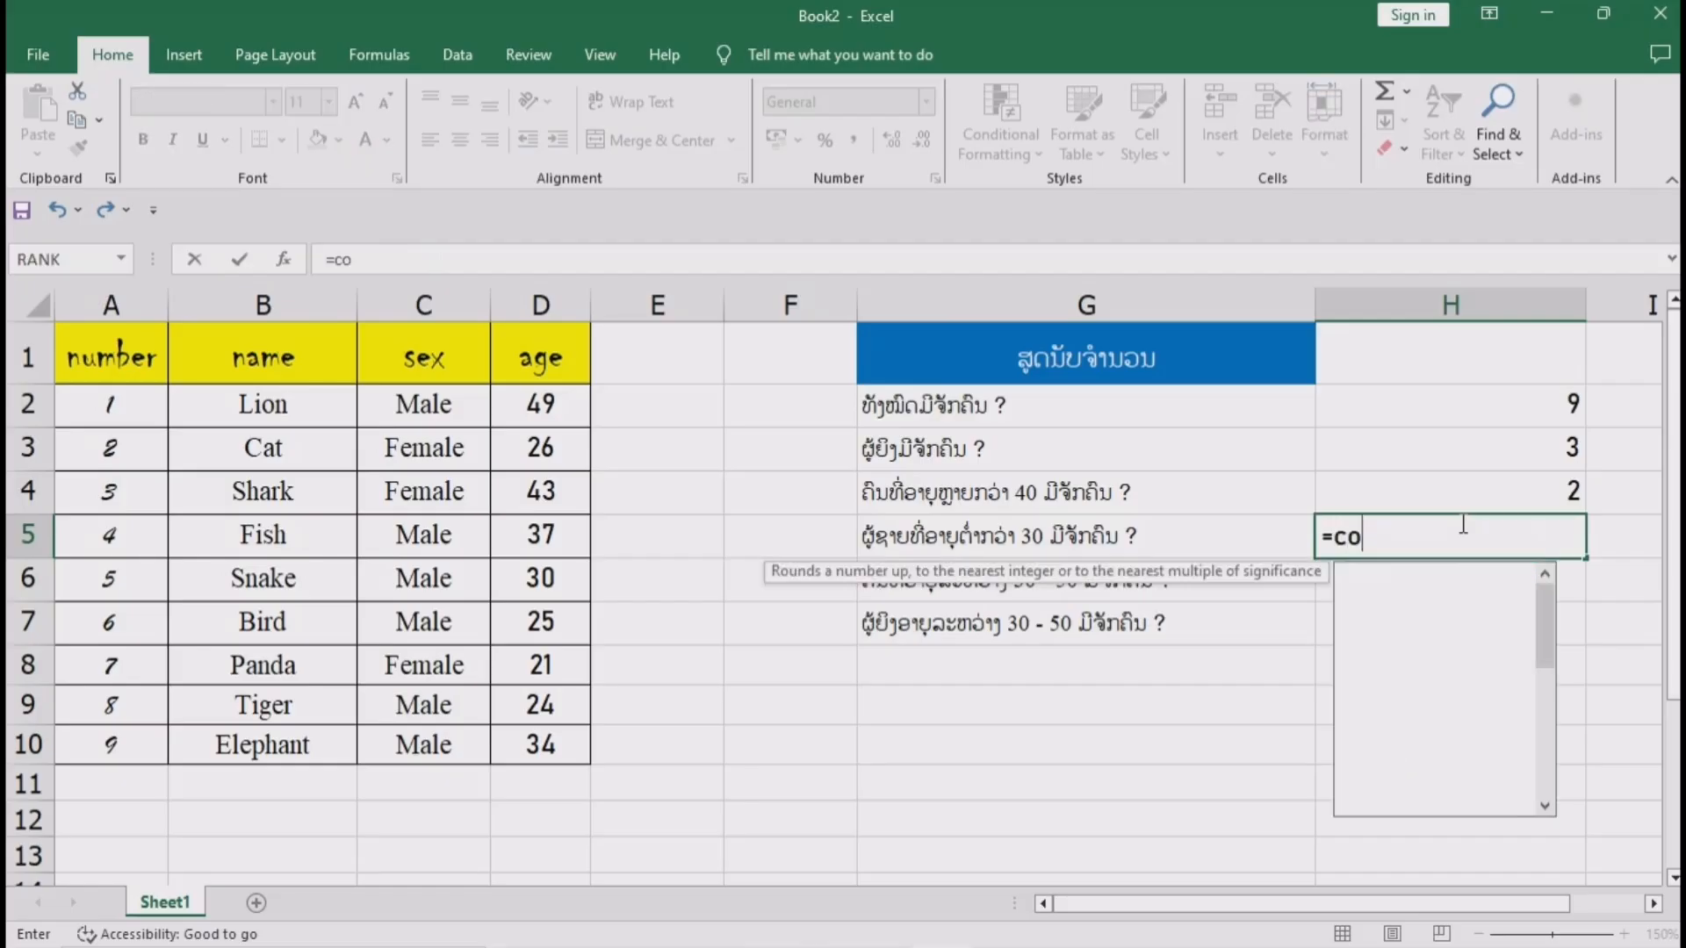
text(unti)
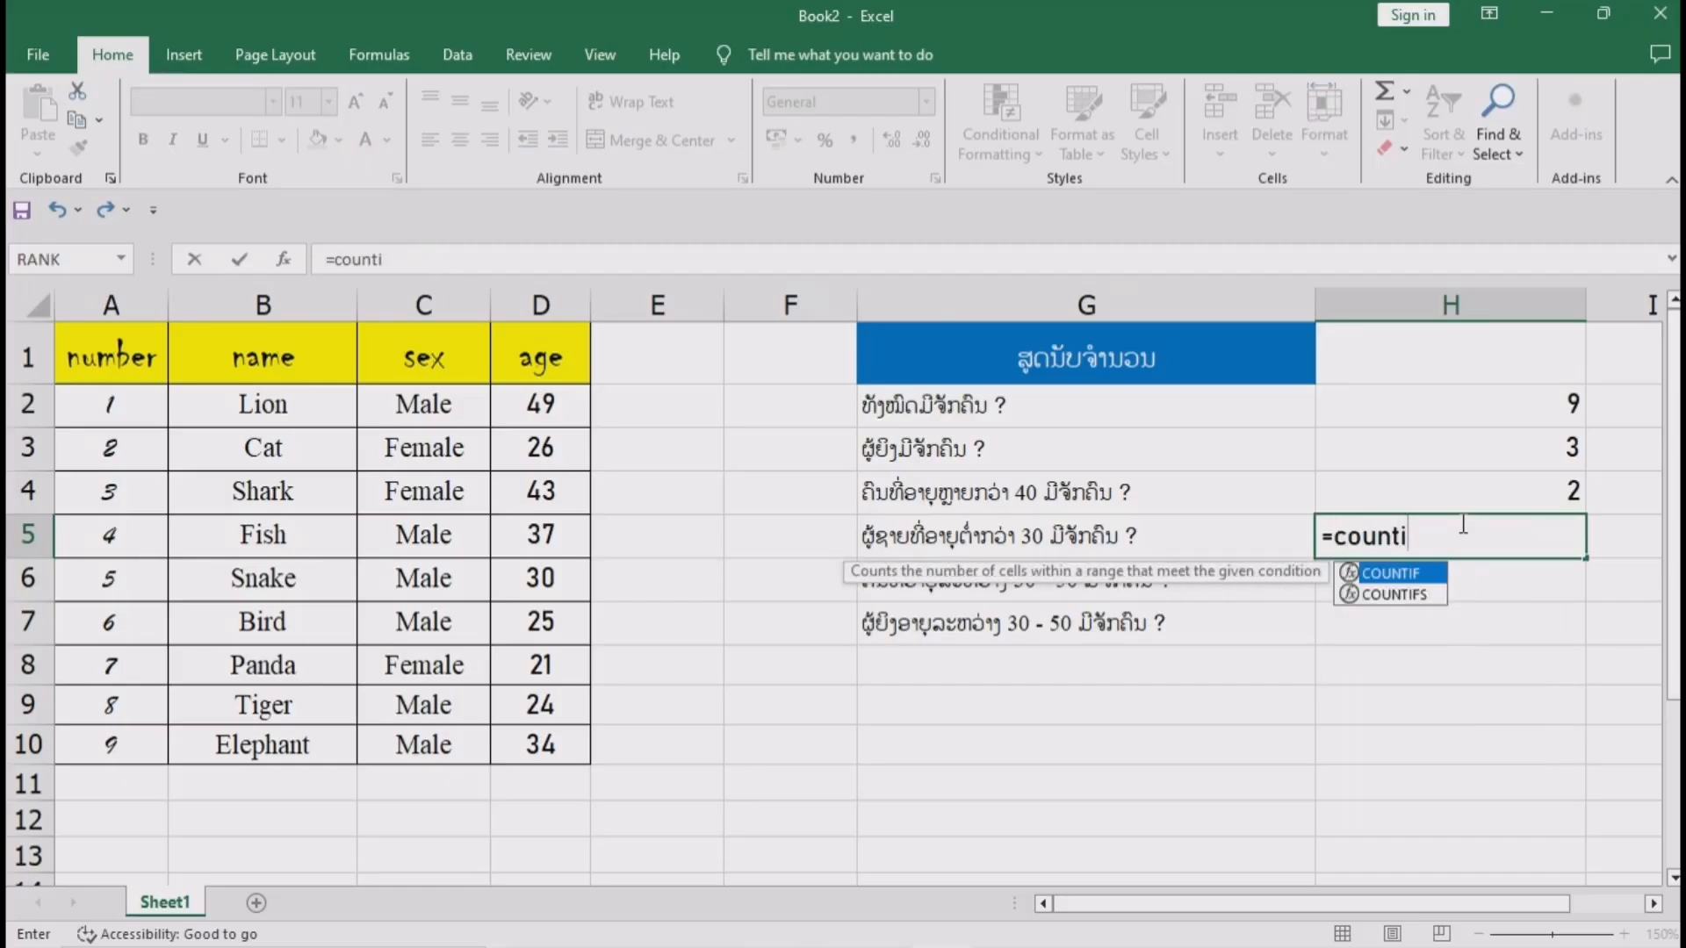
text(fs)
double_click(1408, 575)
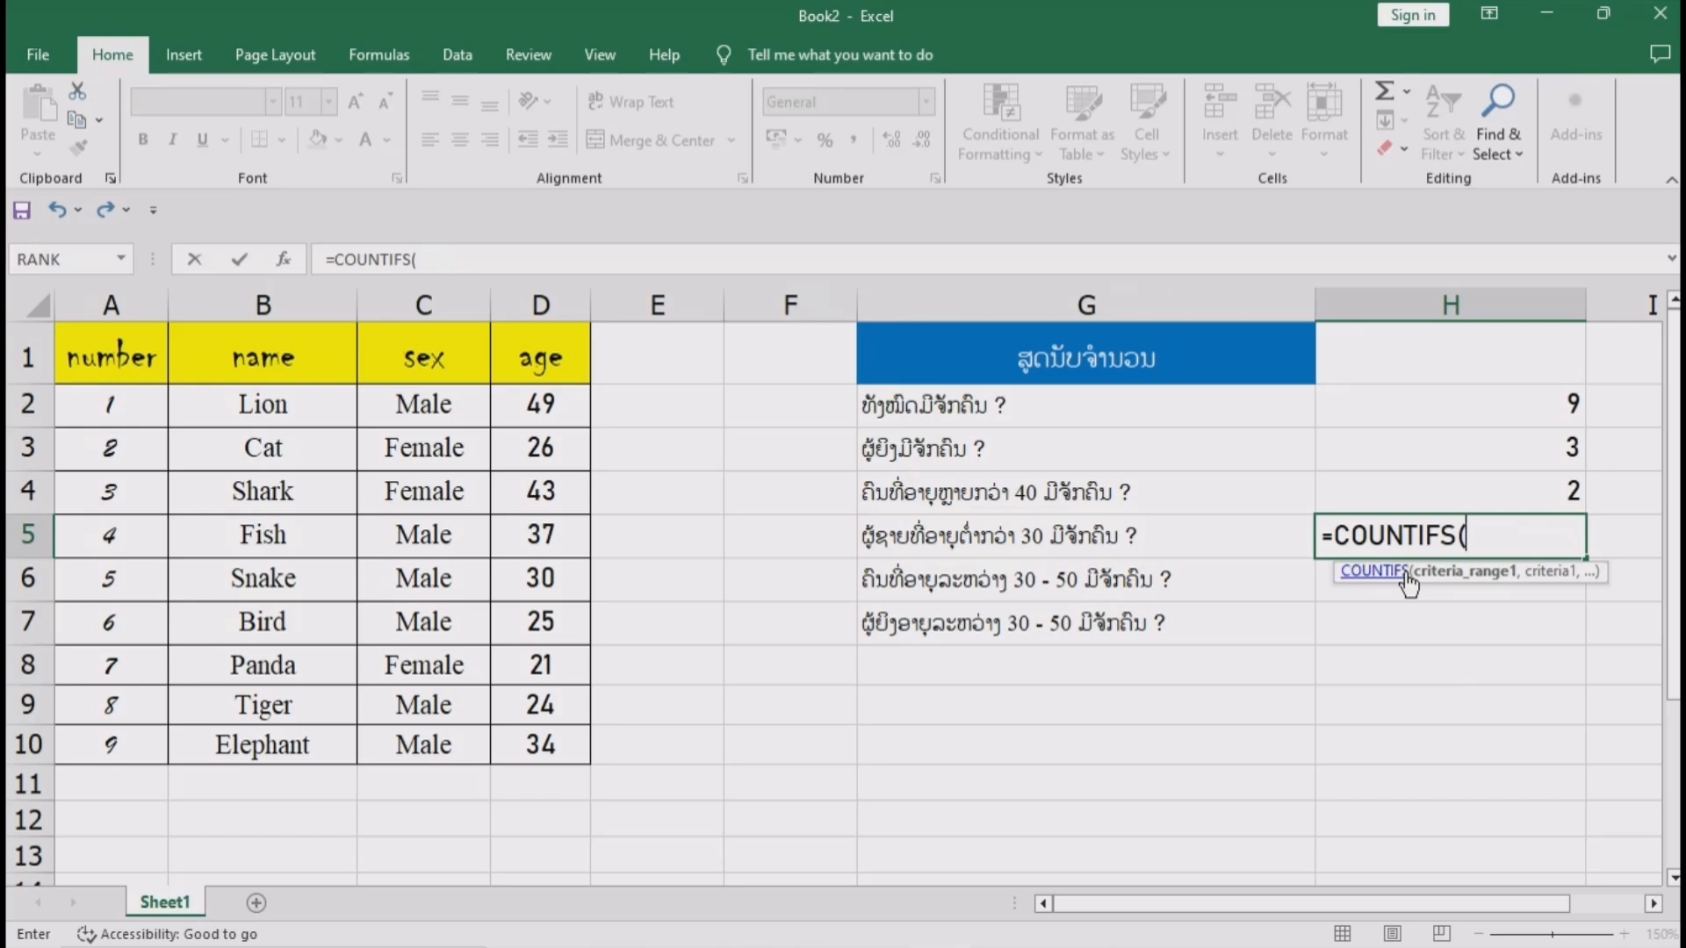
drag(413, 404, 420, 746)
text(,)
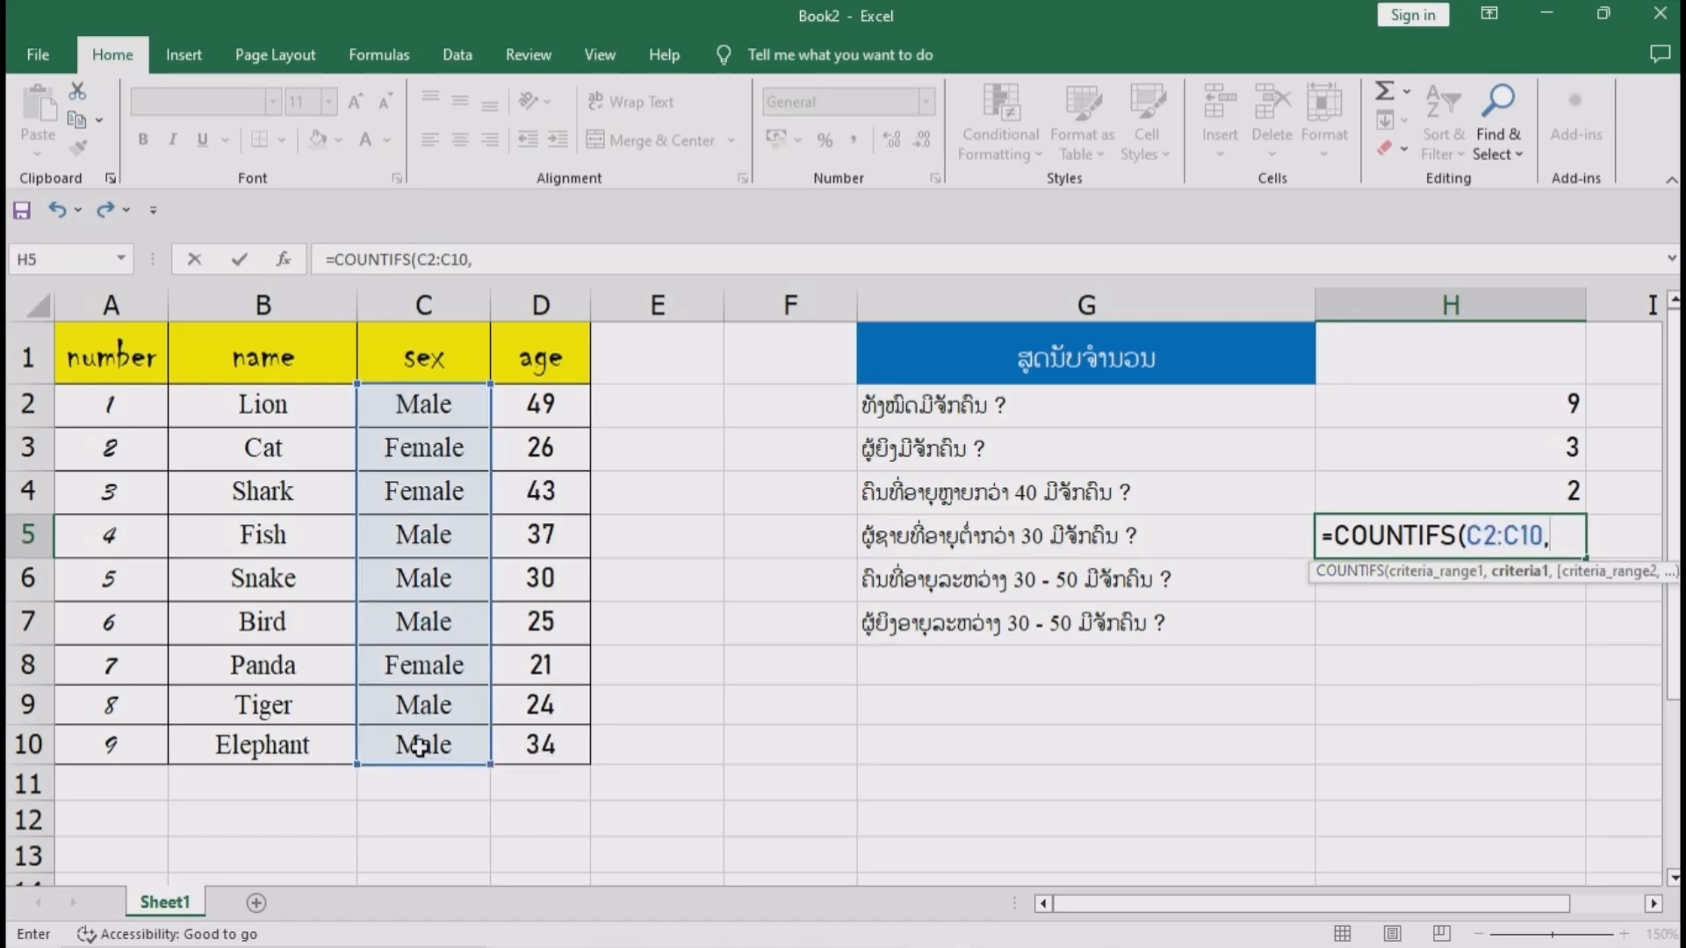
text("Male")
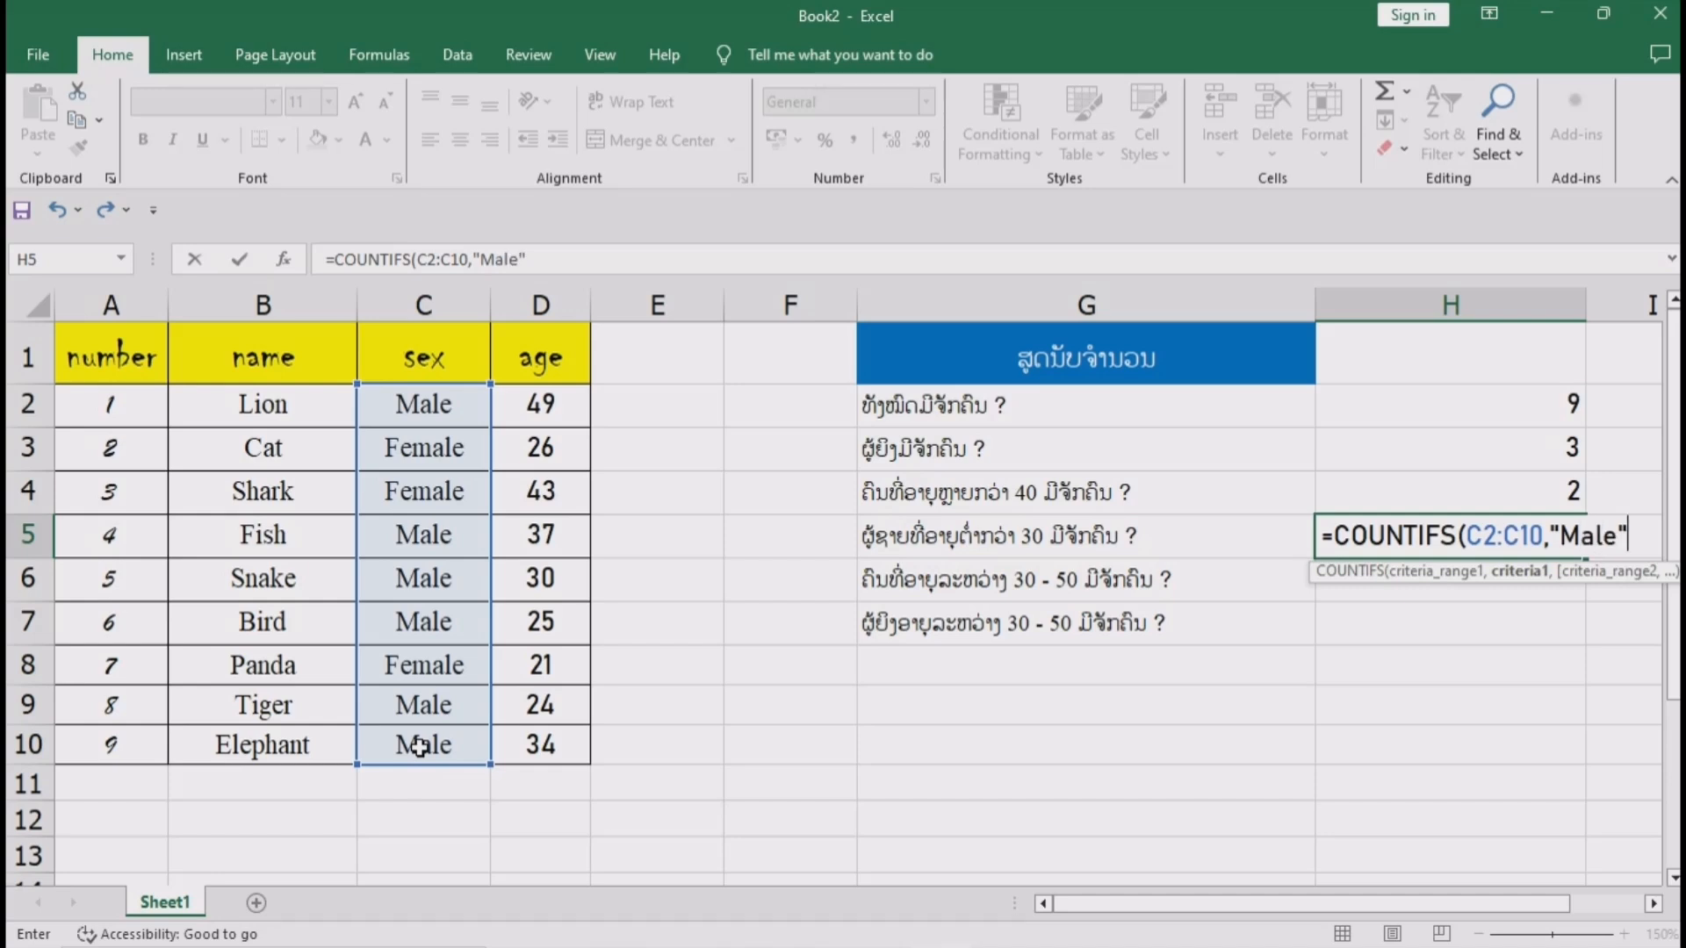
text(,)
mouse_move(8, 920)
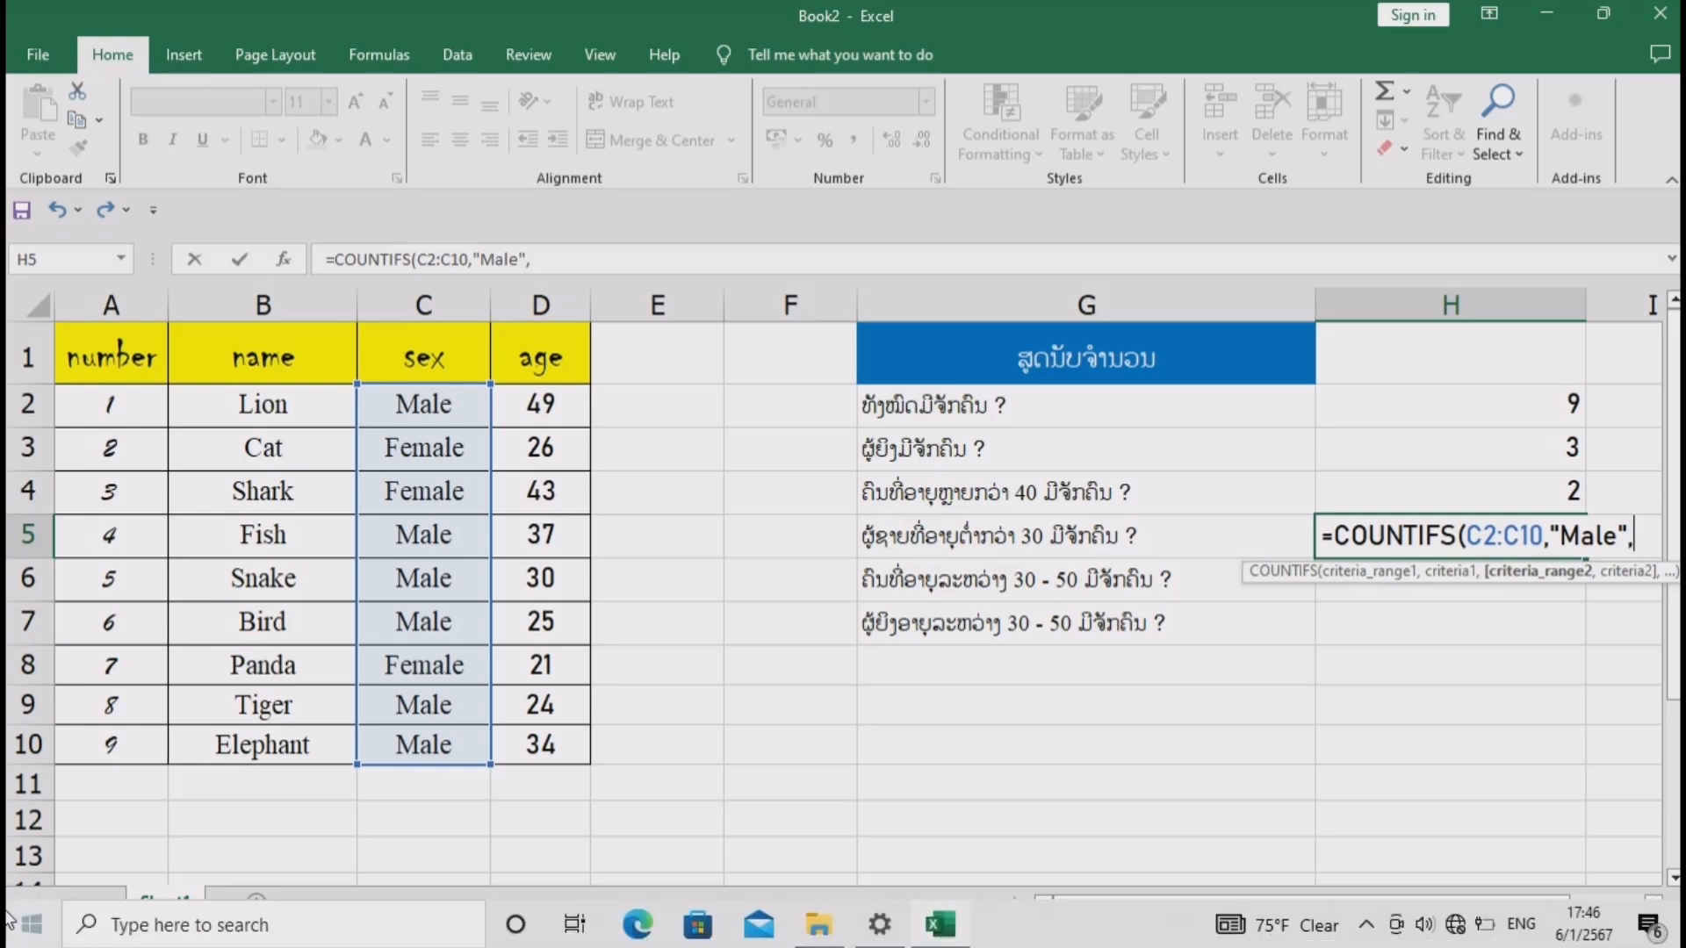
drag(557, 413, 550, 755)
text(,)
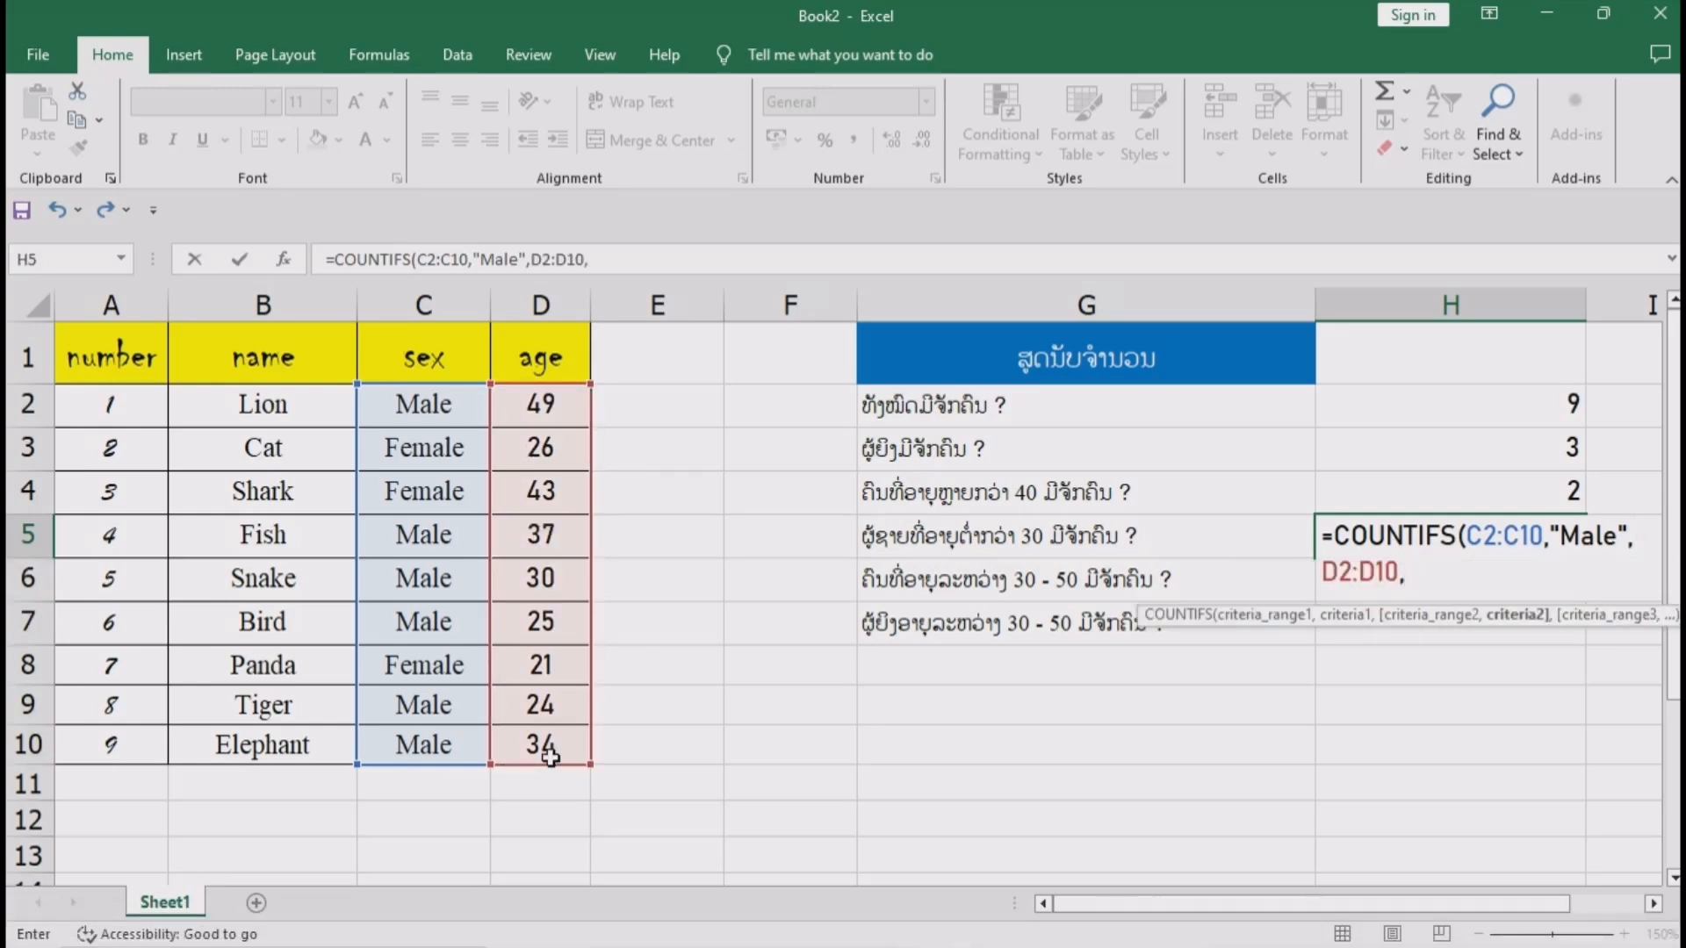
text("<30"))
key(Return)
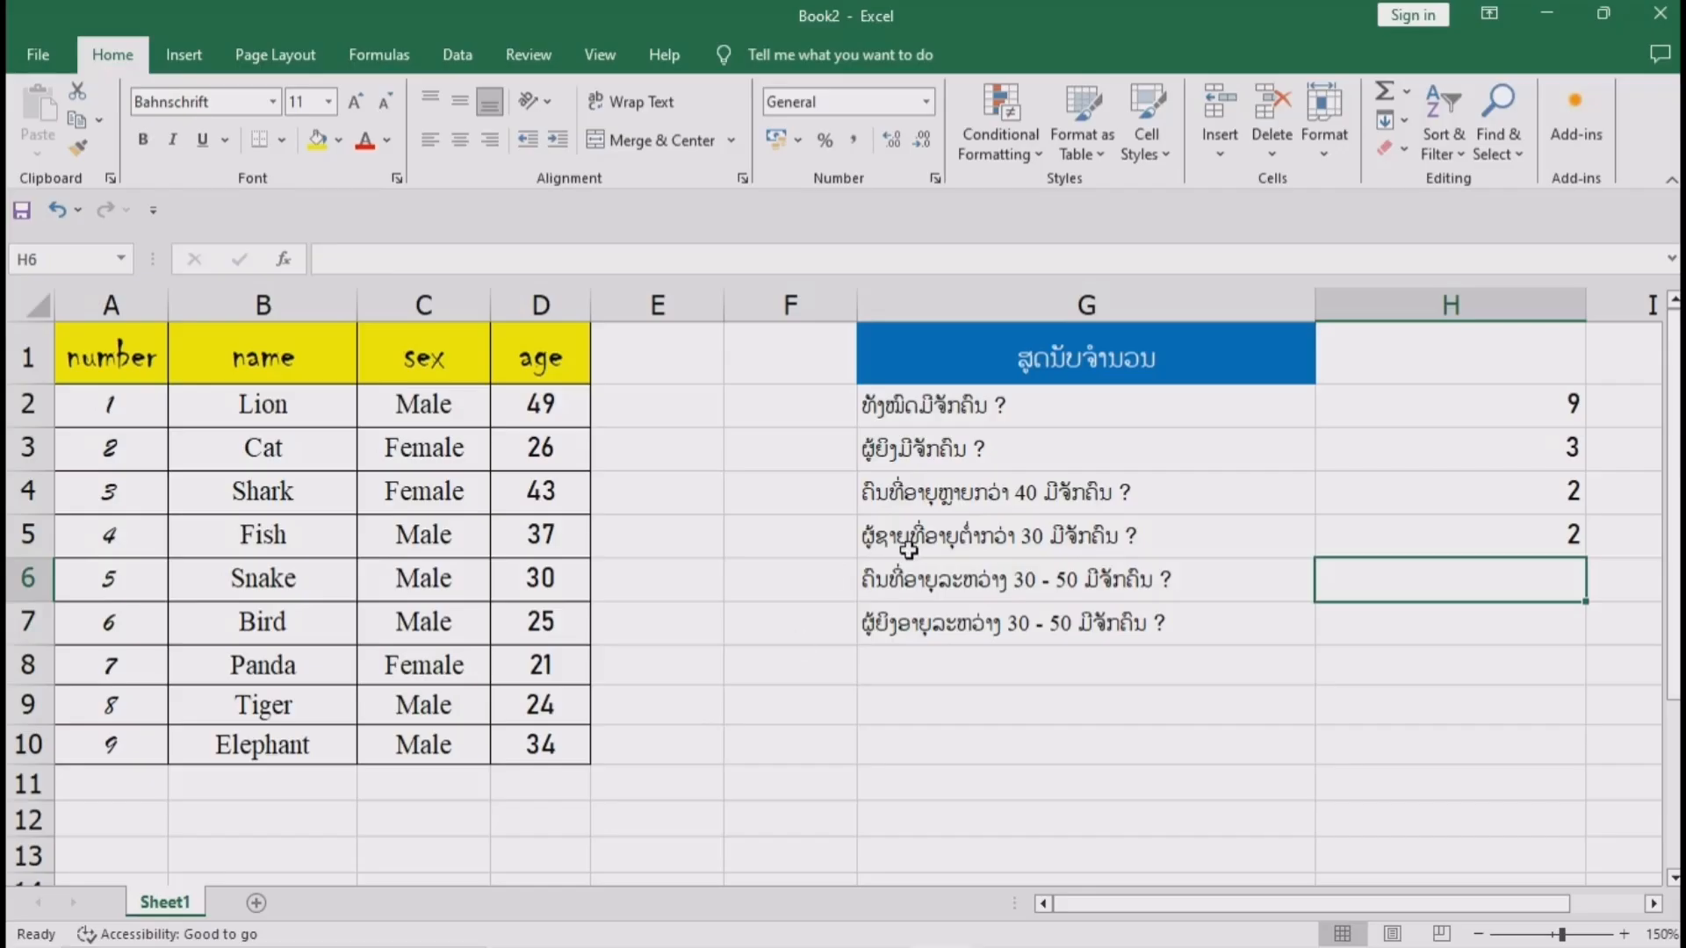
- Count the people aged 30 to 50 in H6 with the formula =COUNTIFS(D2:D10,">=30",D2:D10,"<=50")
click(985, 575)
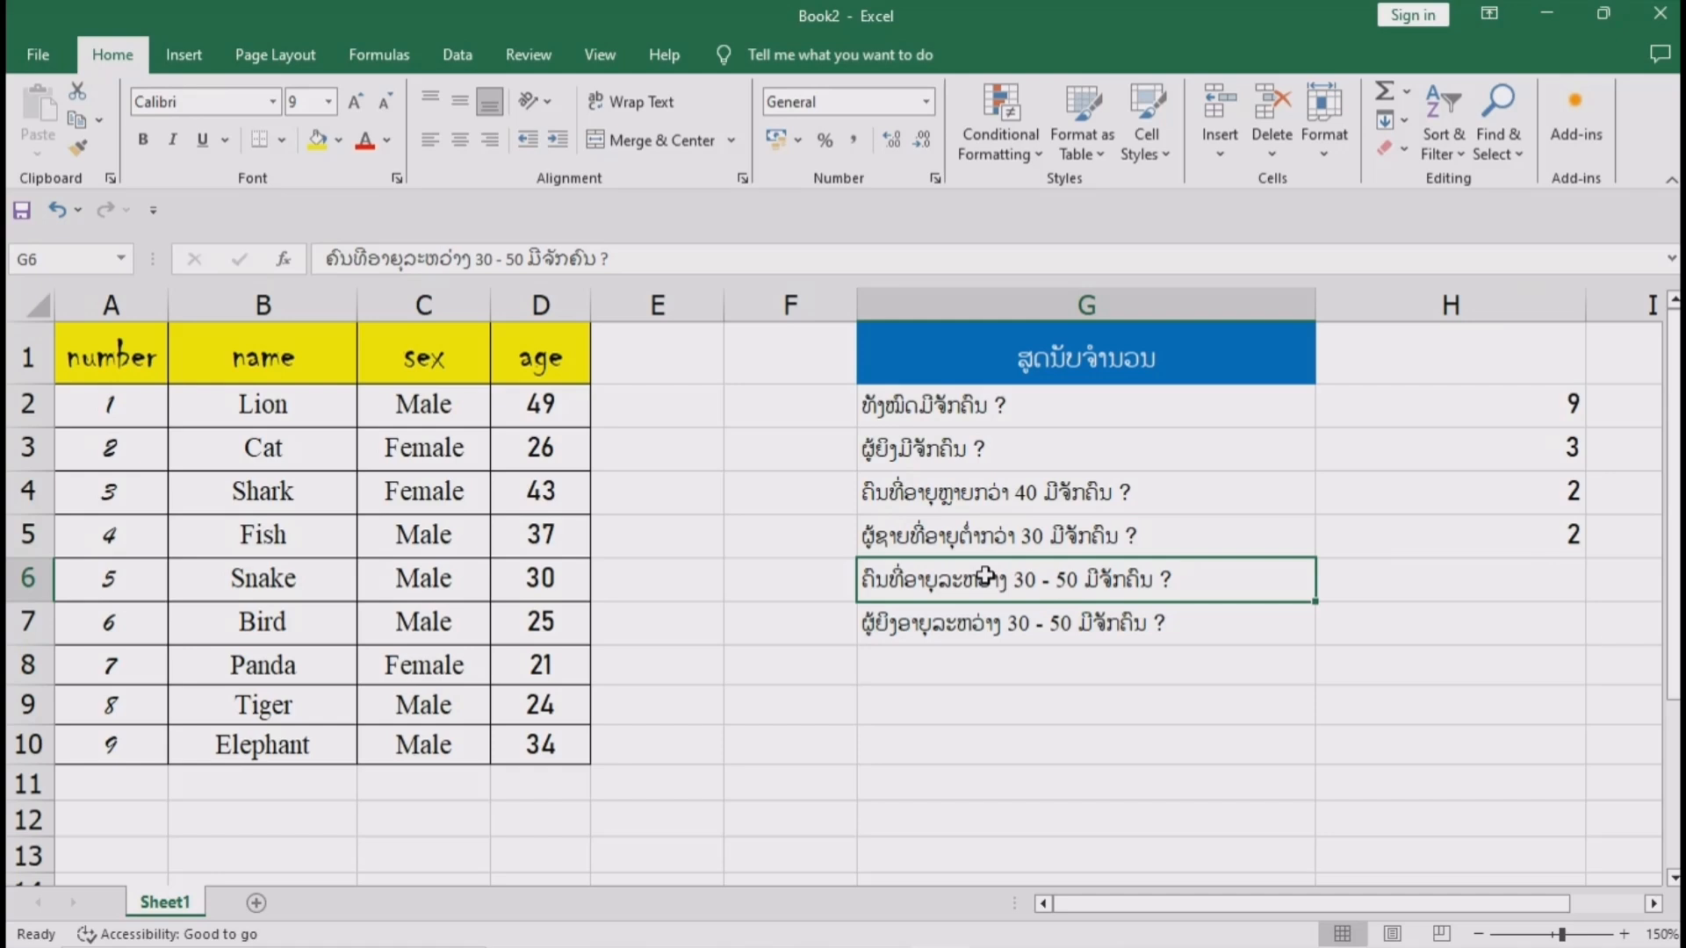
click(1452, 580)
text(=countif)
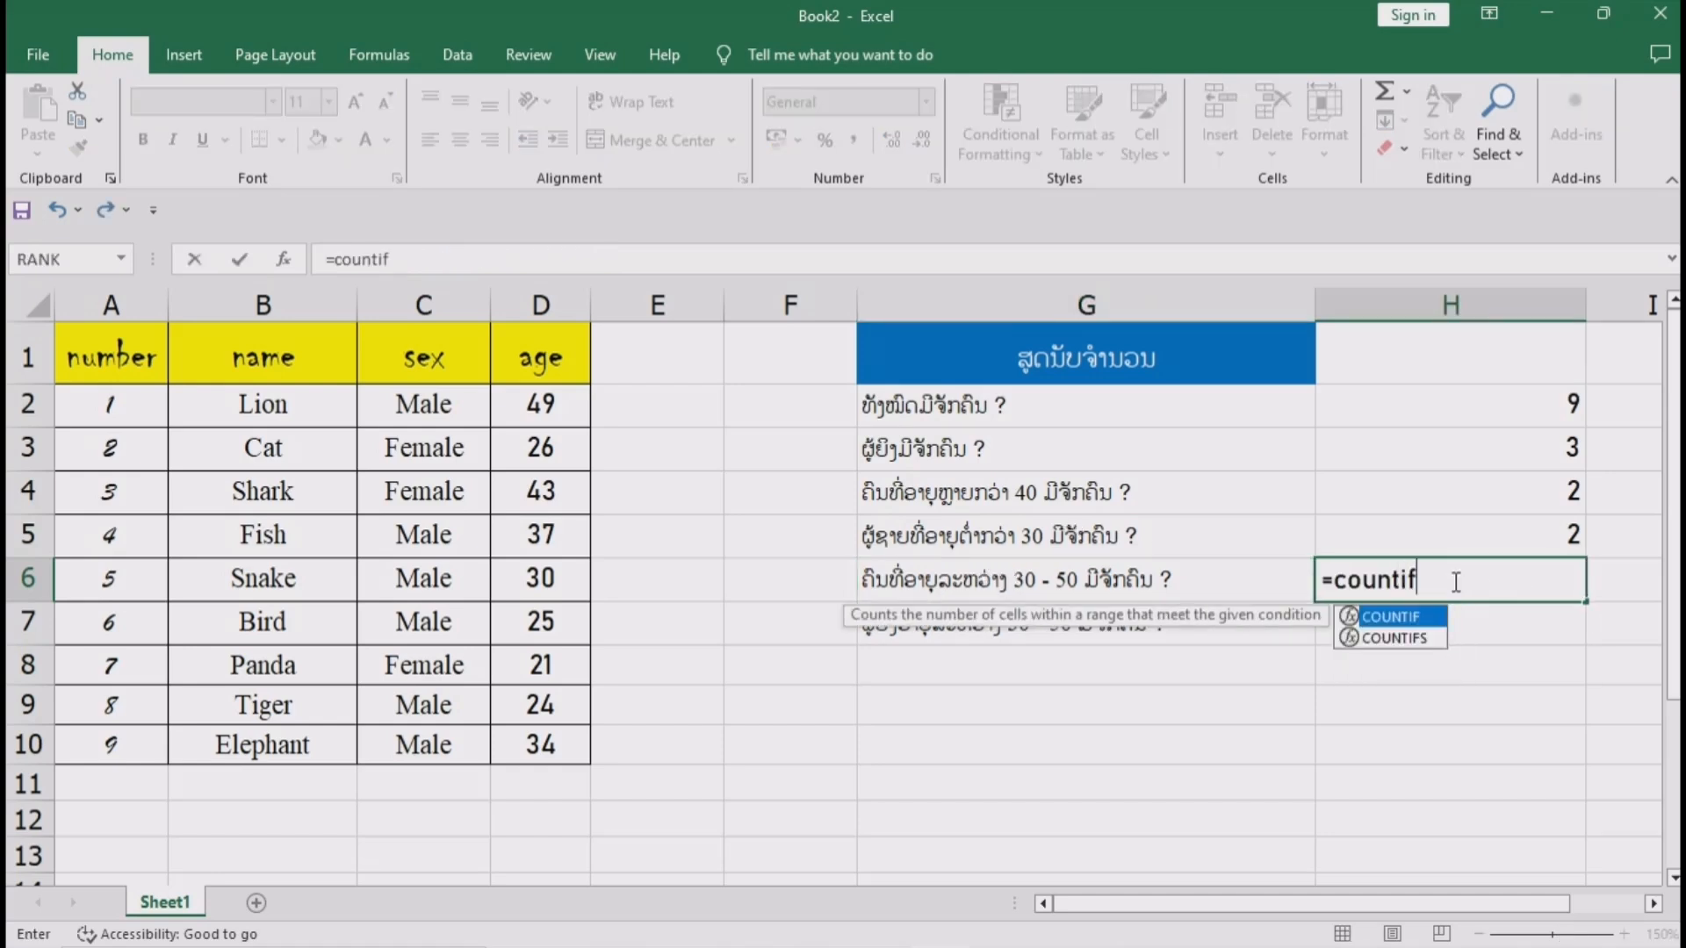
text(s)
double_click(1396, 617)
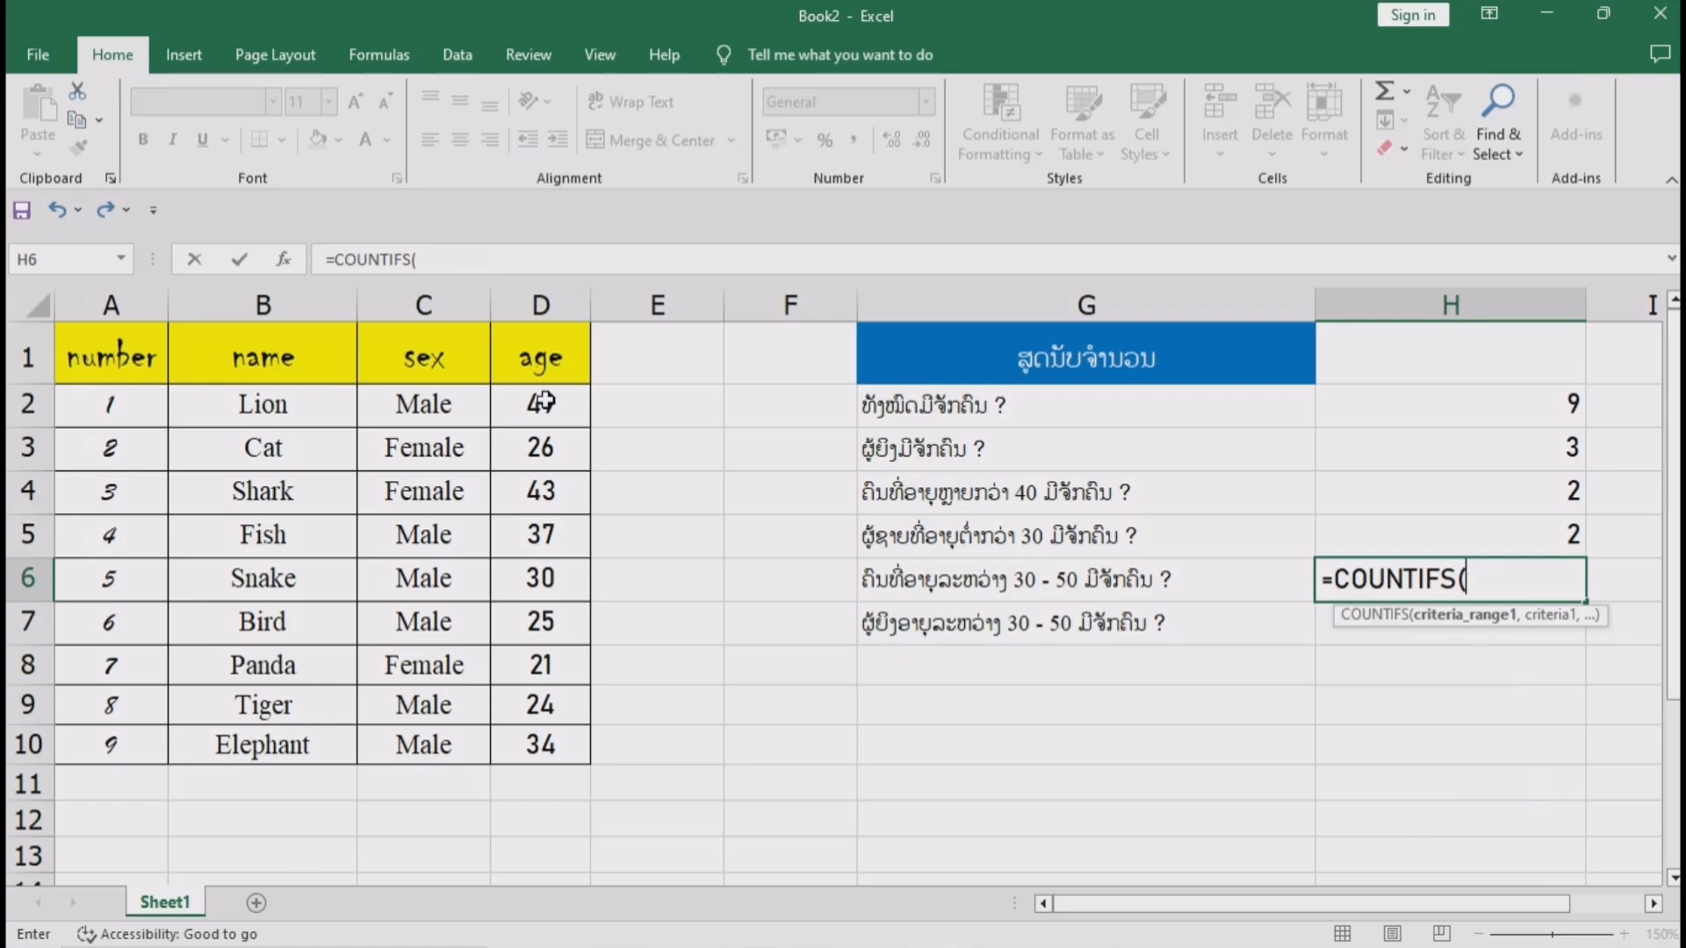
click(544, 401)
key(ctrl+shift+Down)
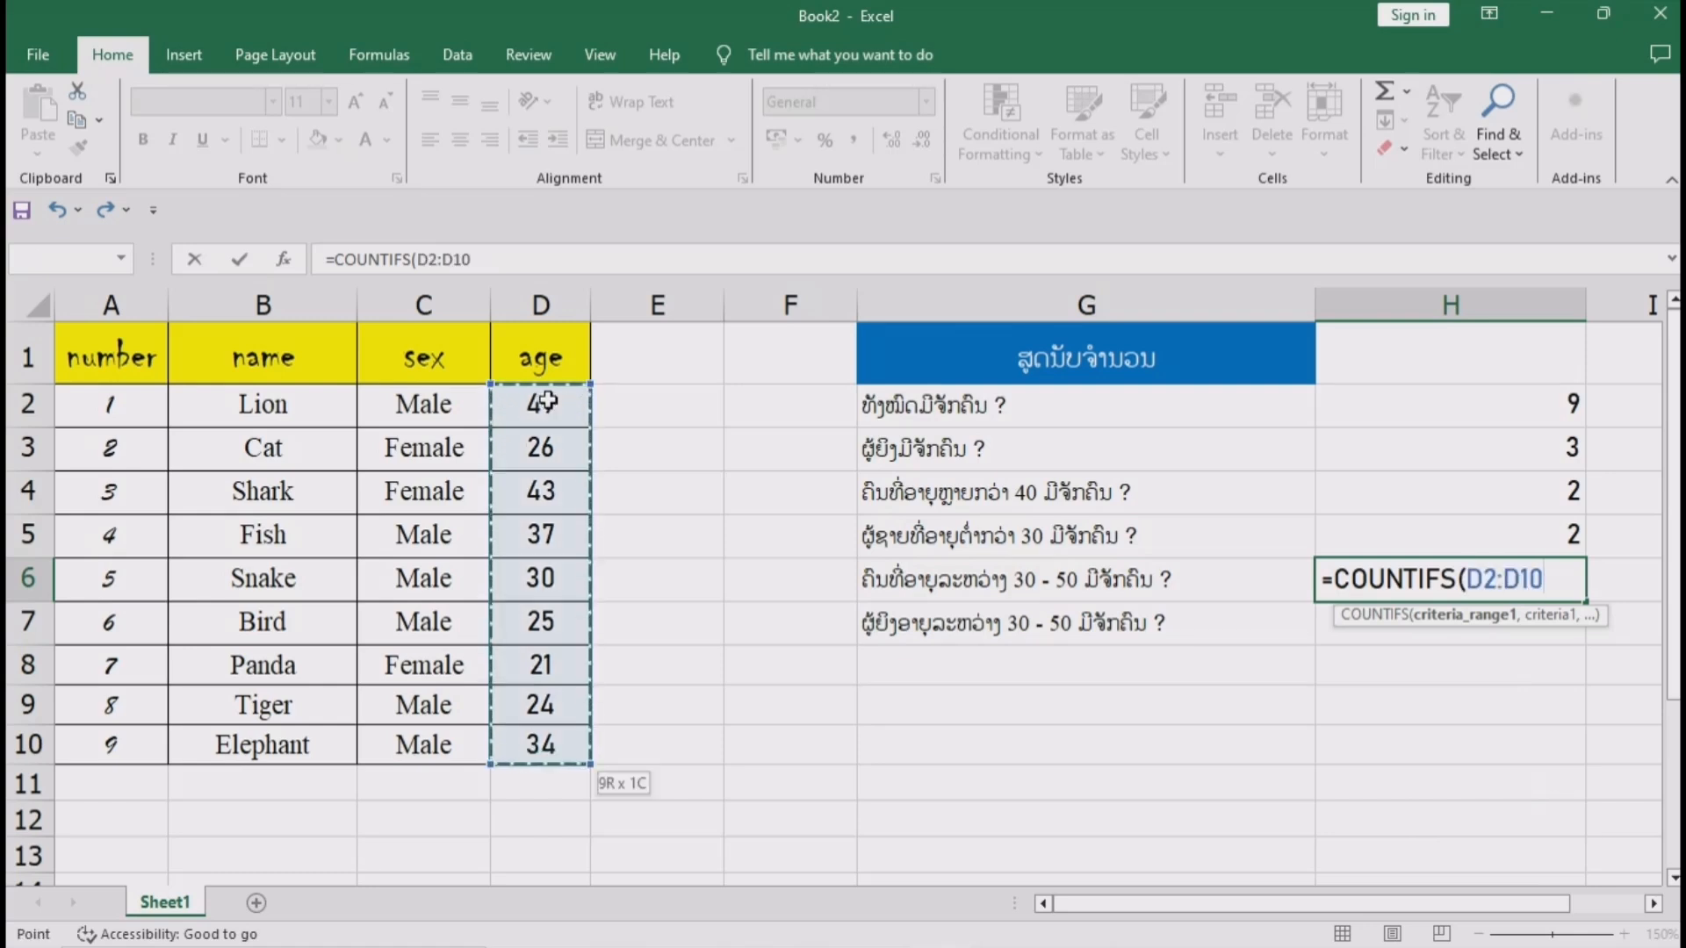
text(,">)
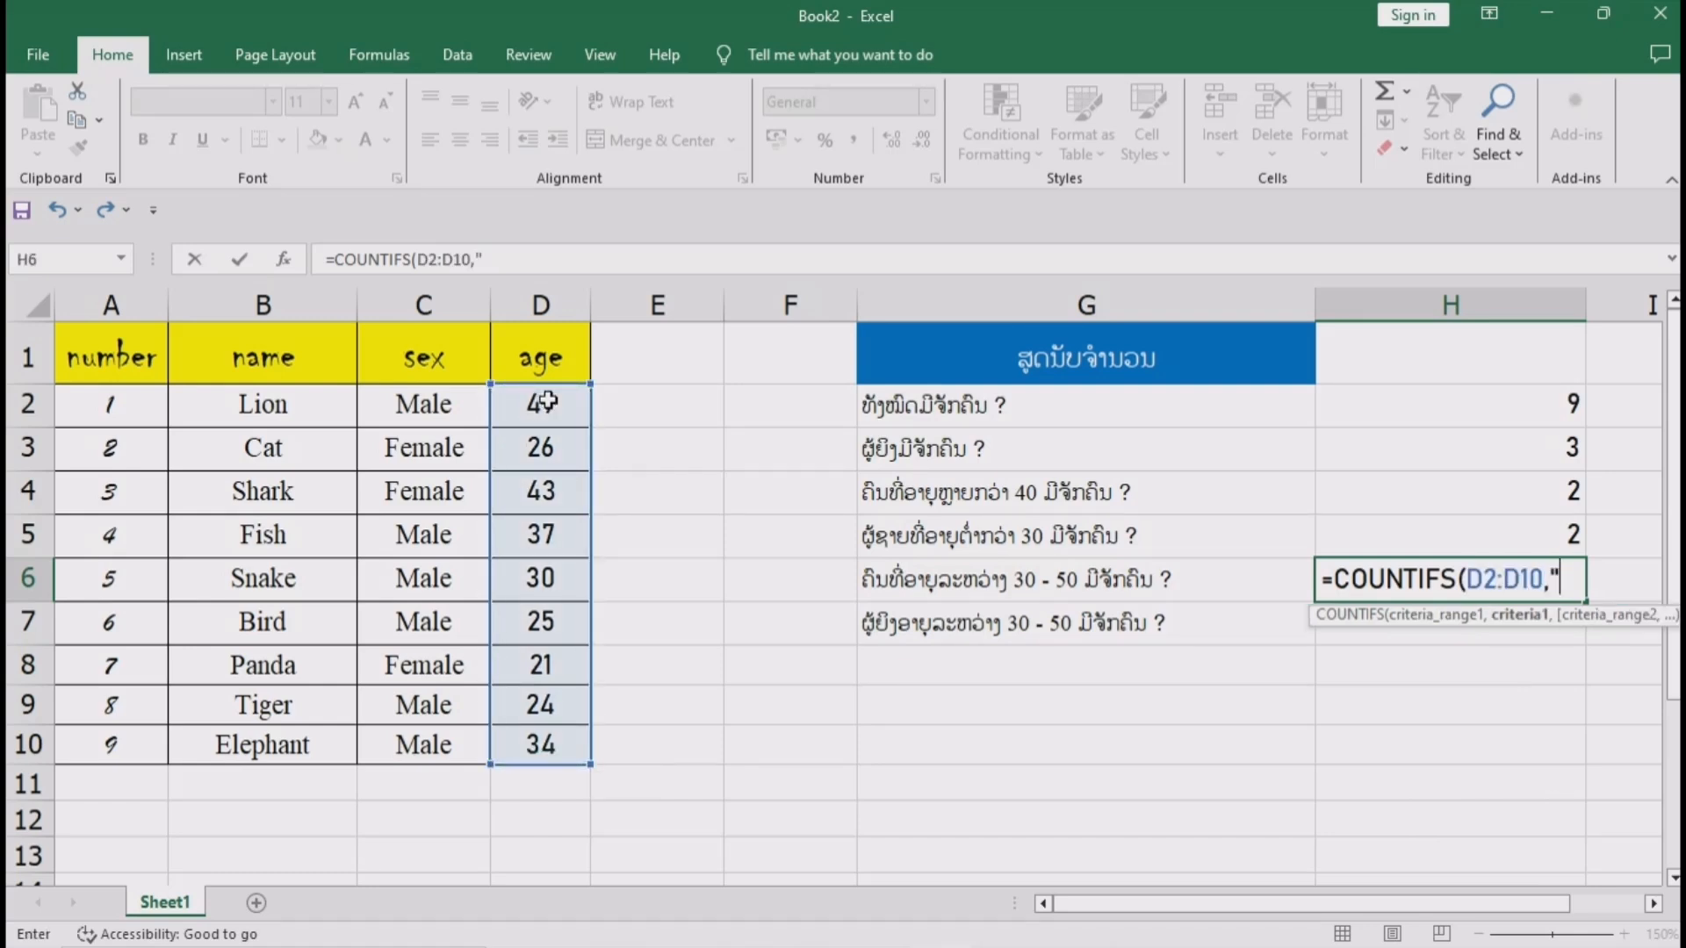
text(=30",)
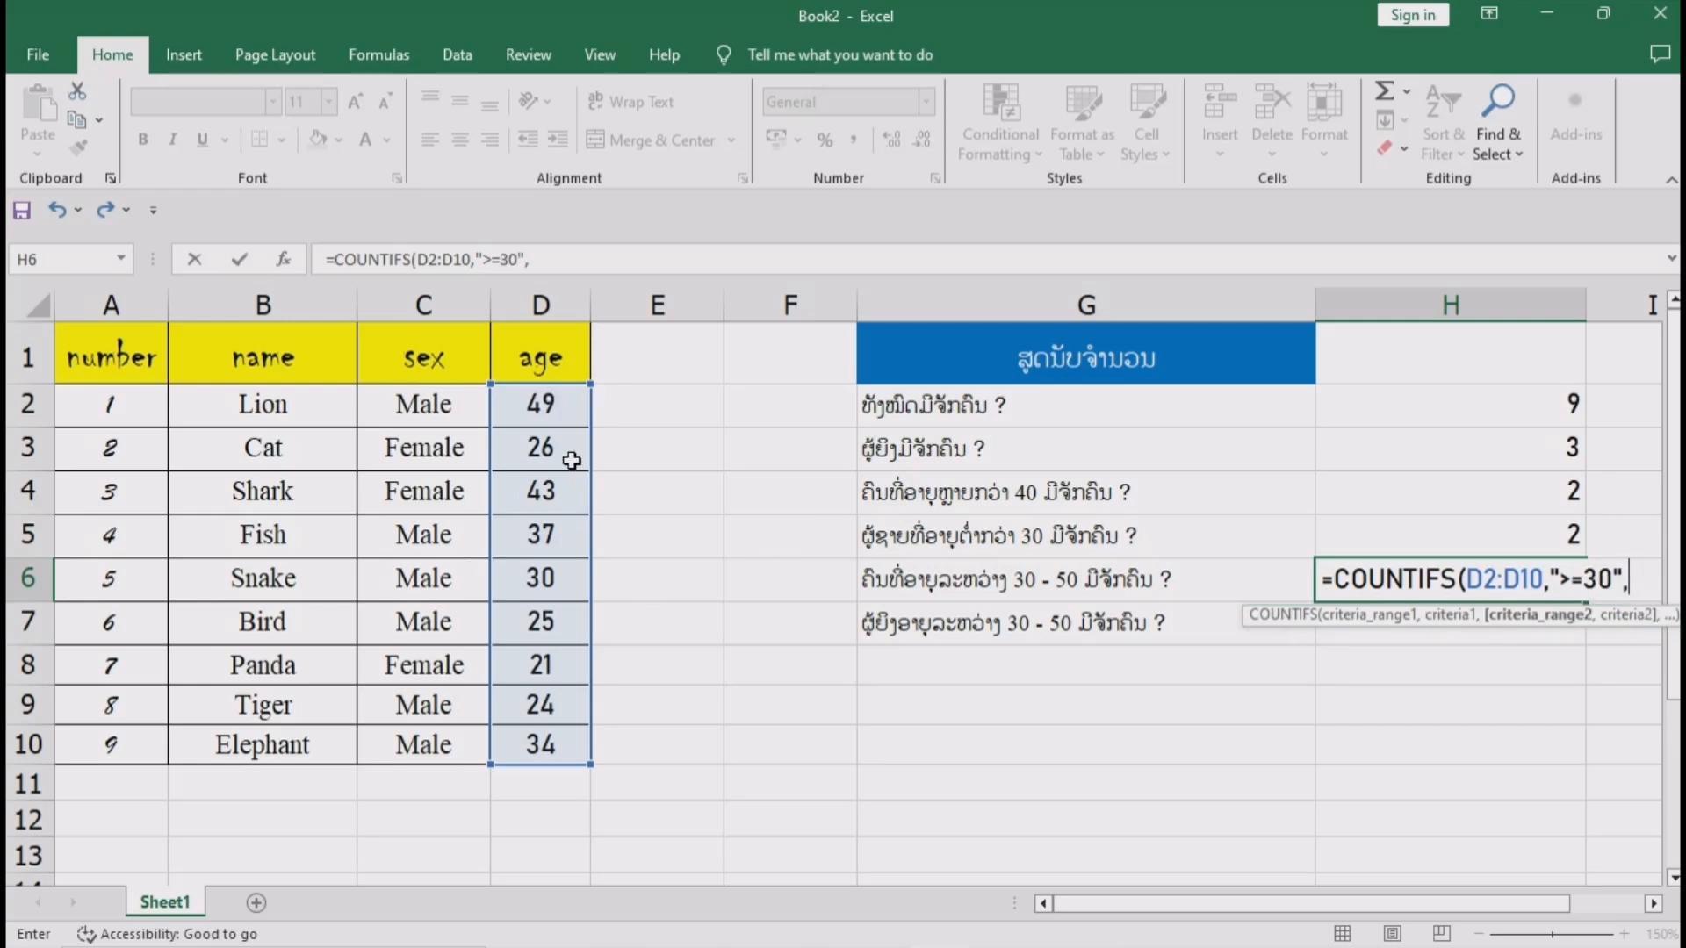
click(548, 406)
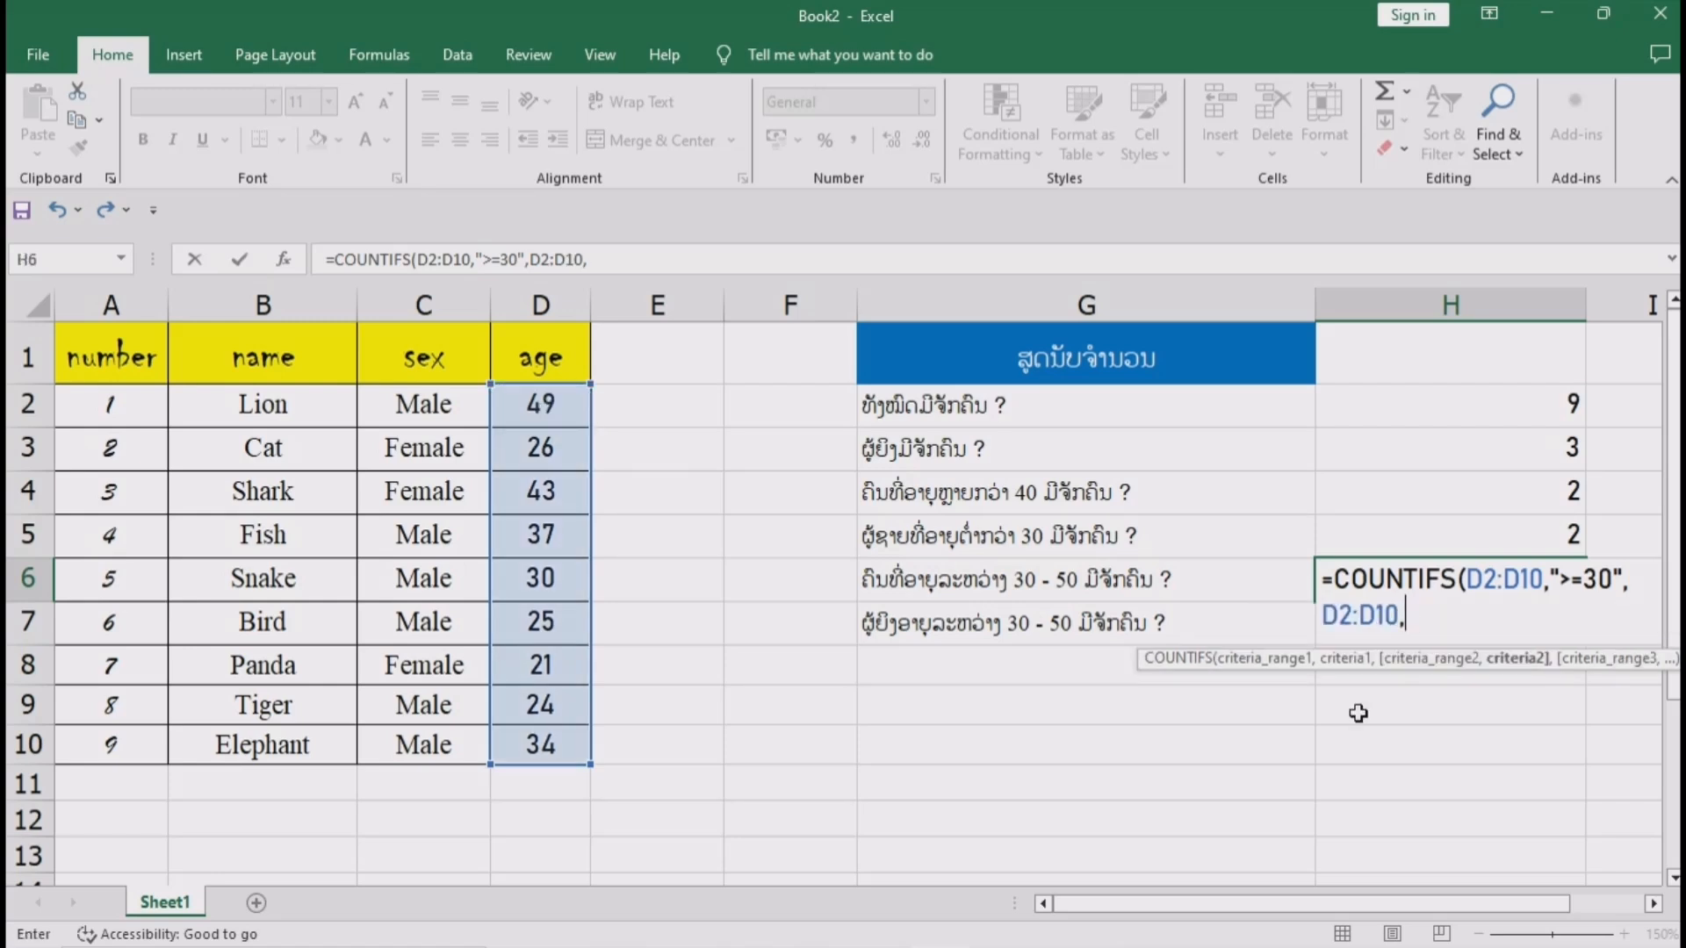
text("<=50")
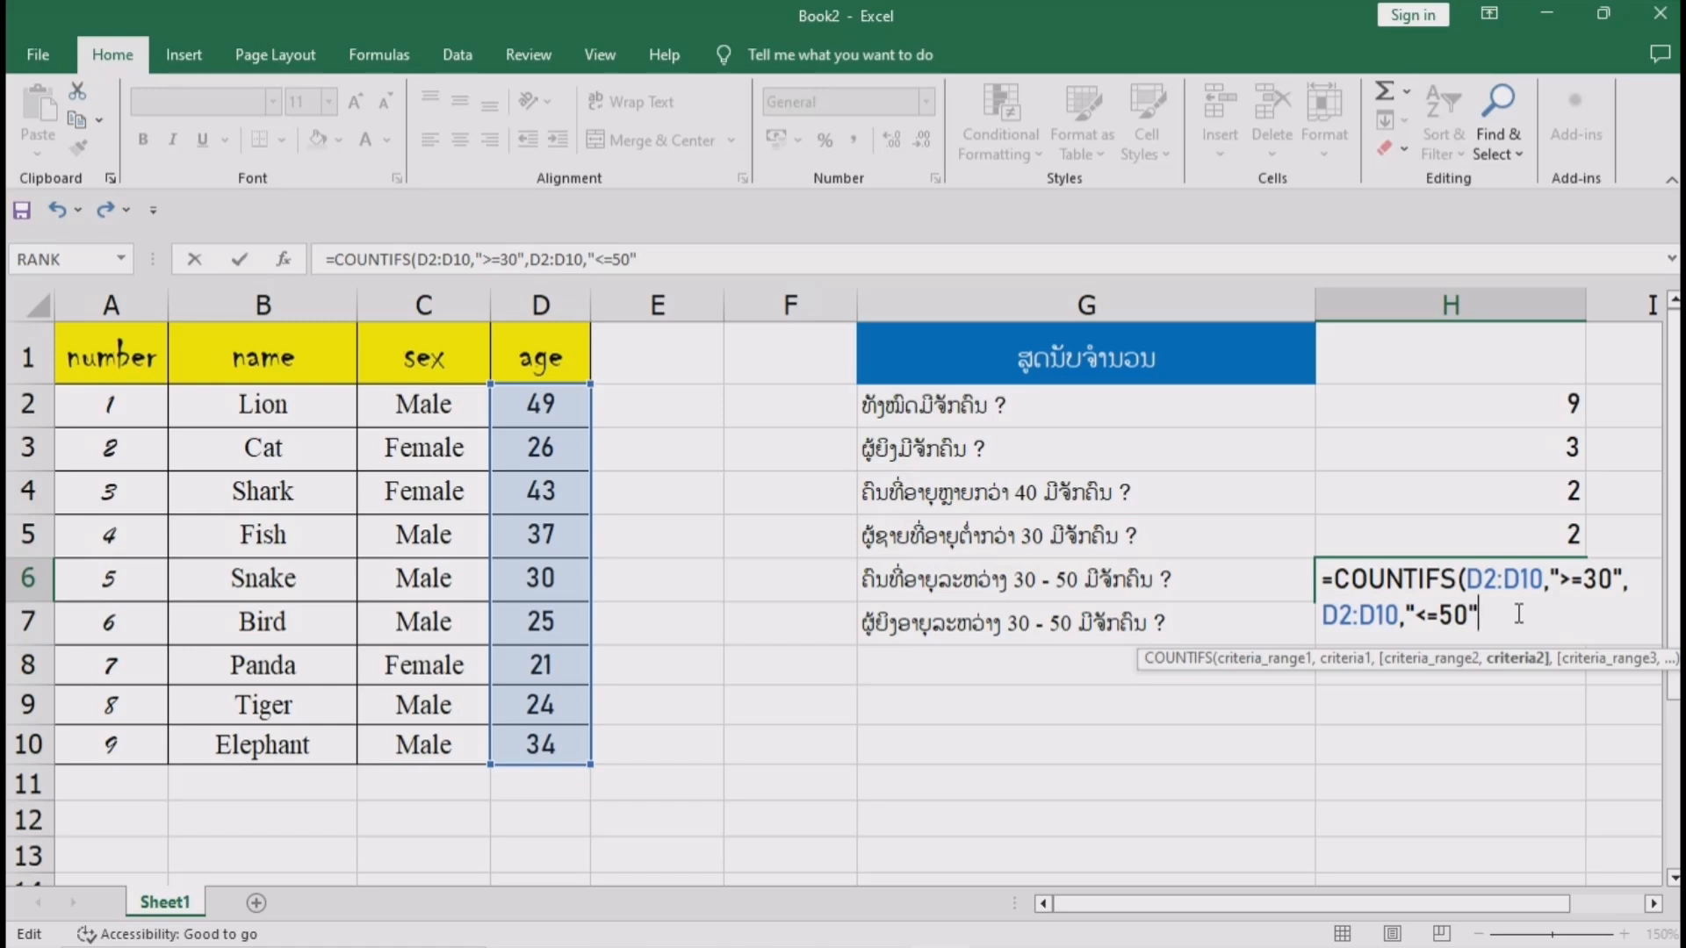
text())
key(Return)
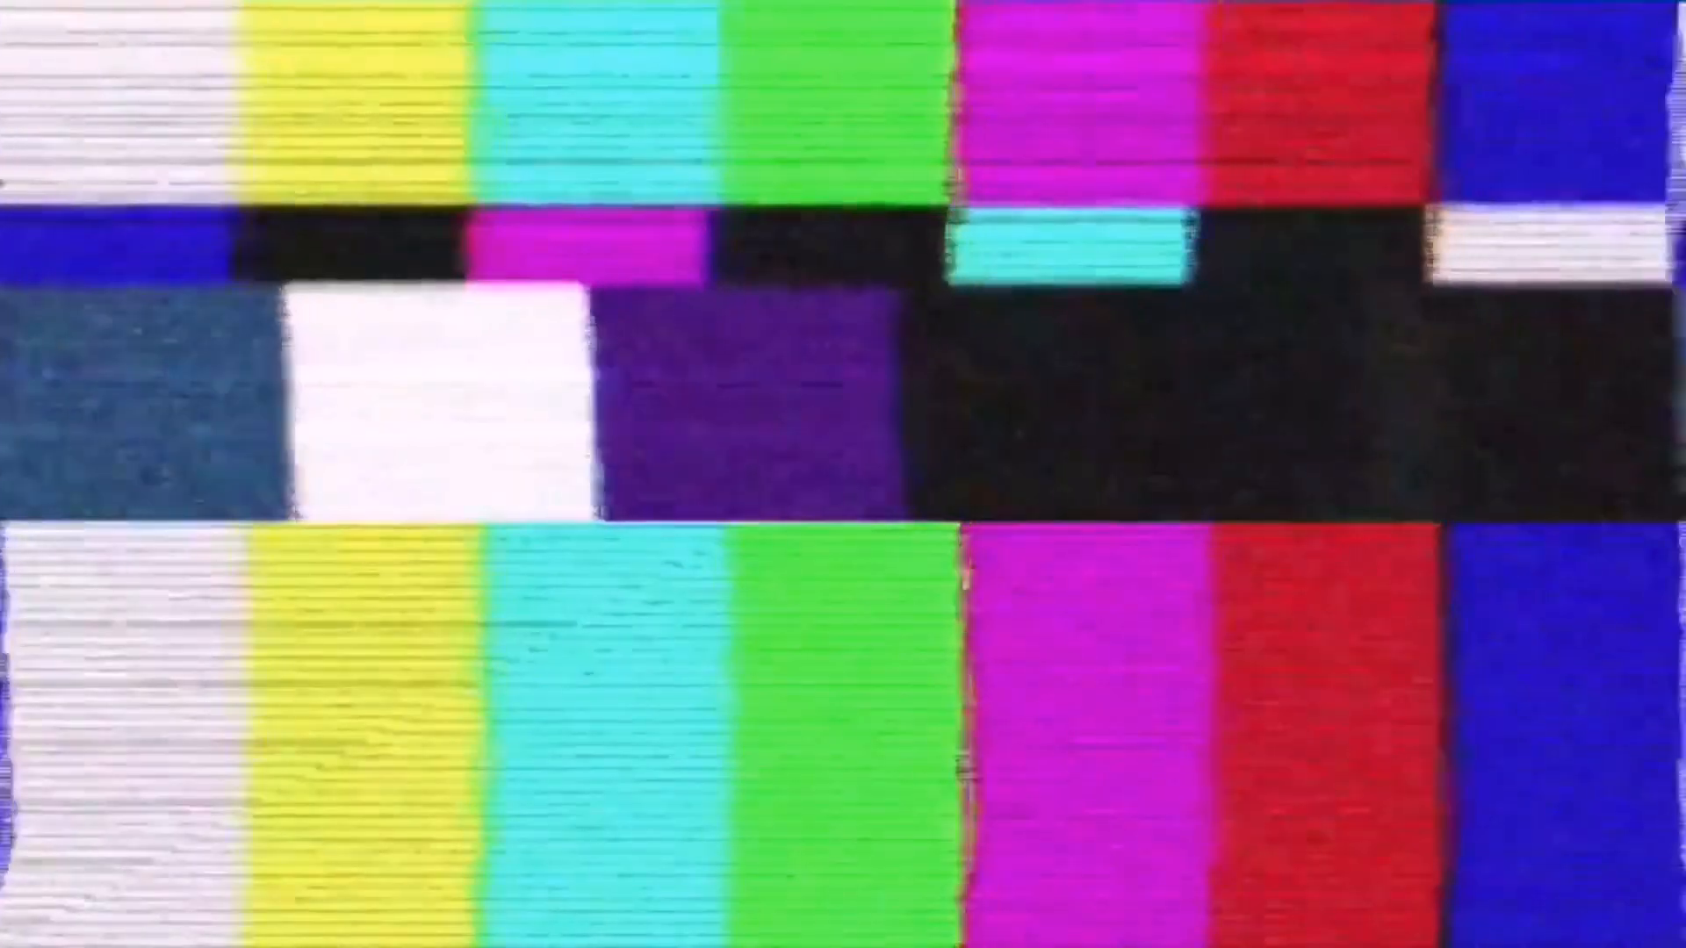
- Count the females aged 30 to 50 in H7 with the formula =COUNTIFS(C2:C10,"Female",D2:D10,">=30",D2:D10,"<=50")
click(1032, 626)
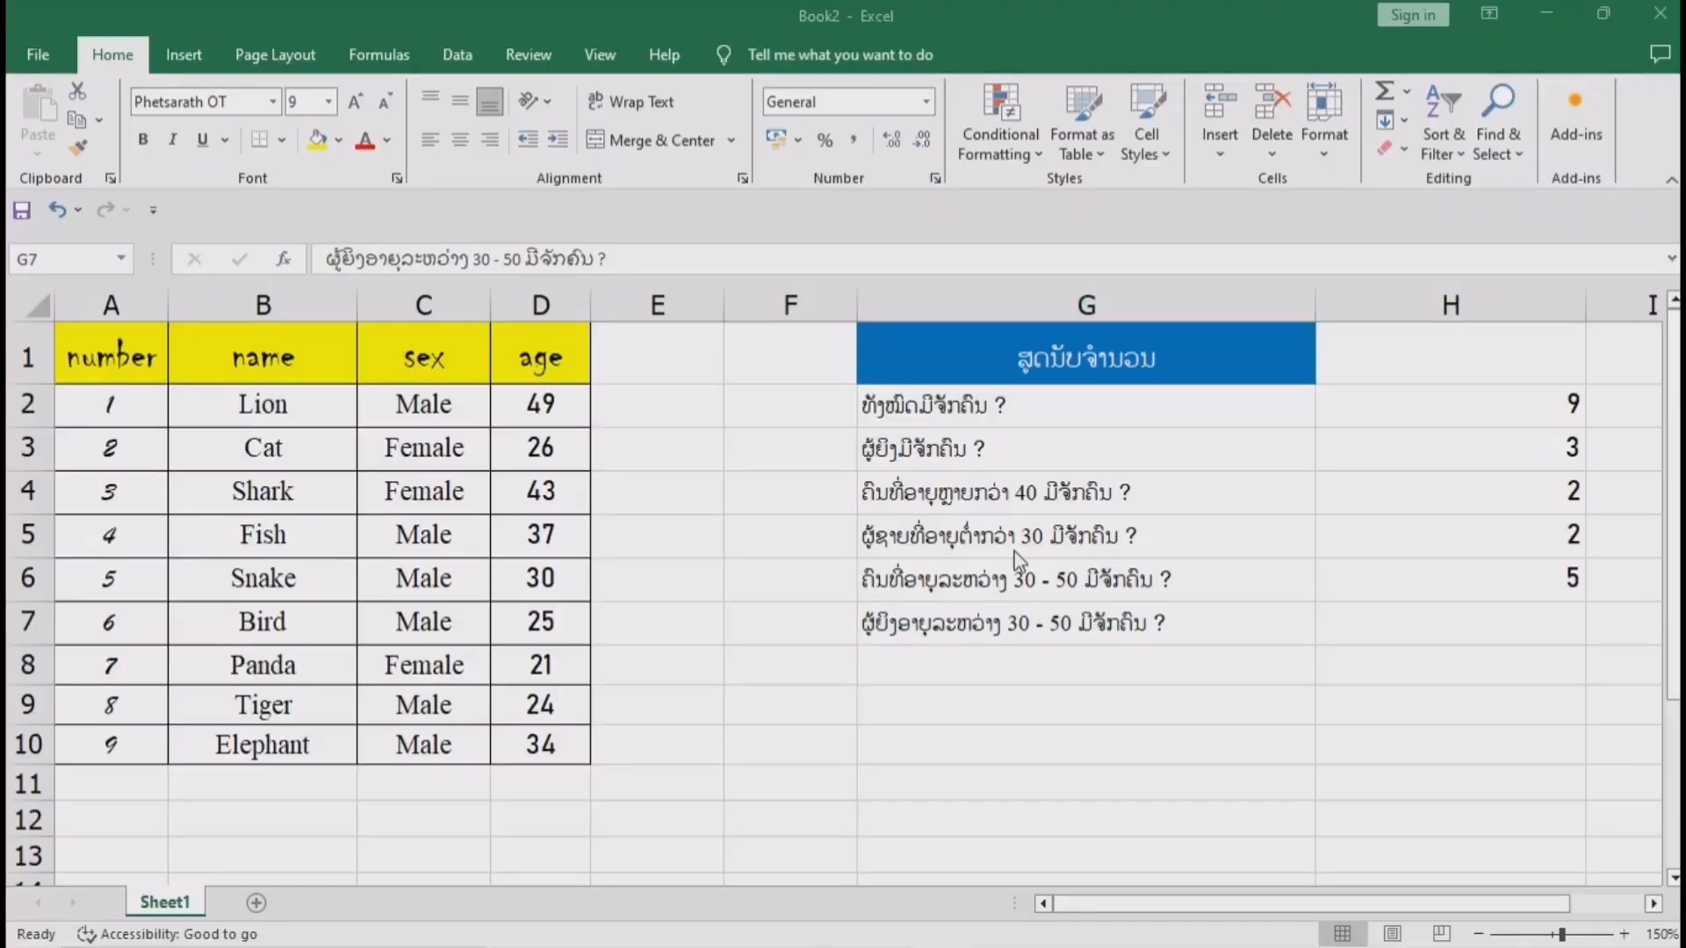
click(1423, 621)
text(=countifs)
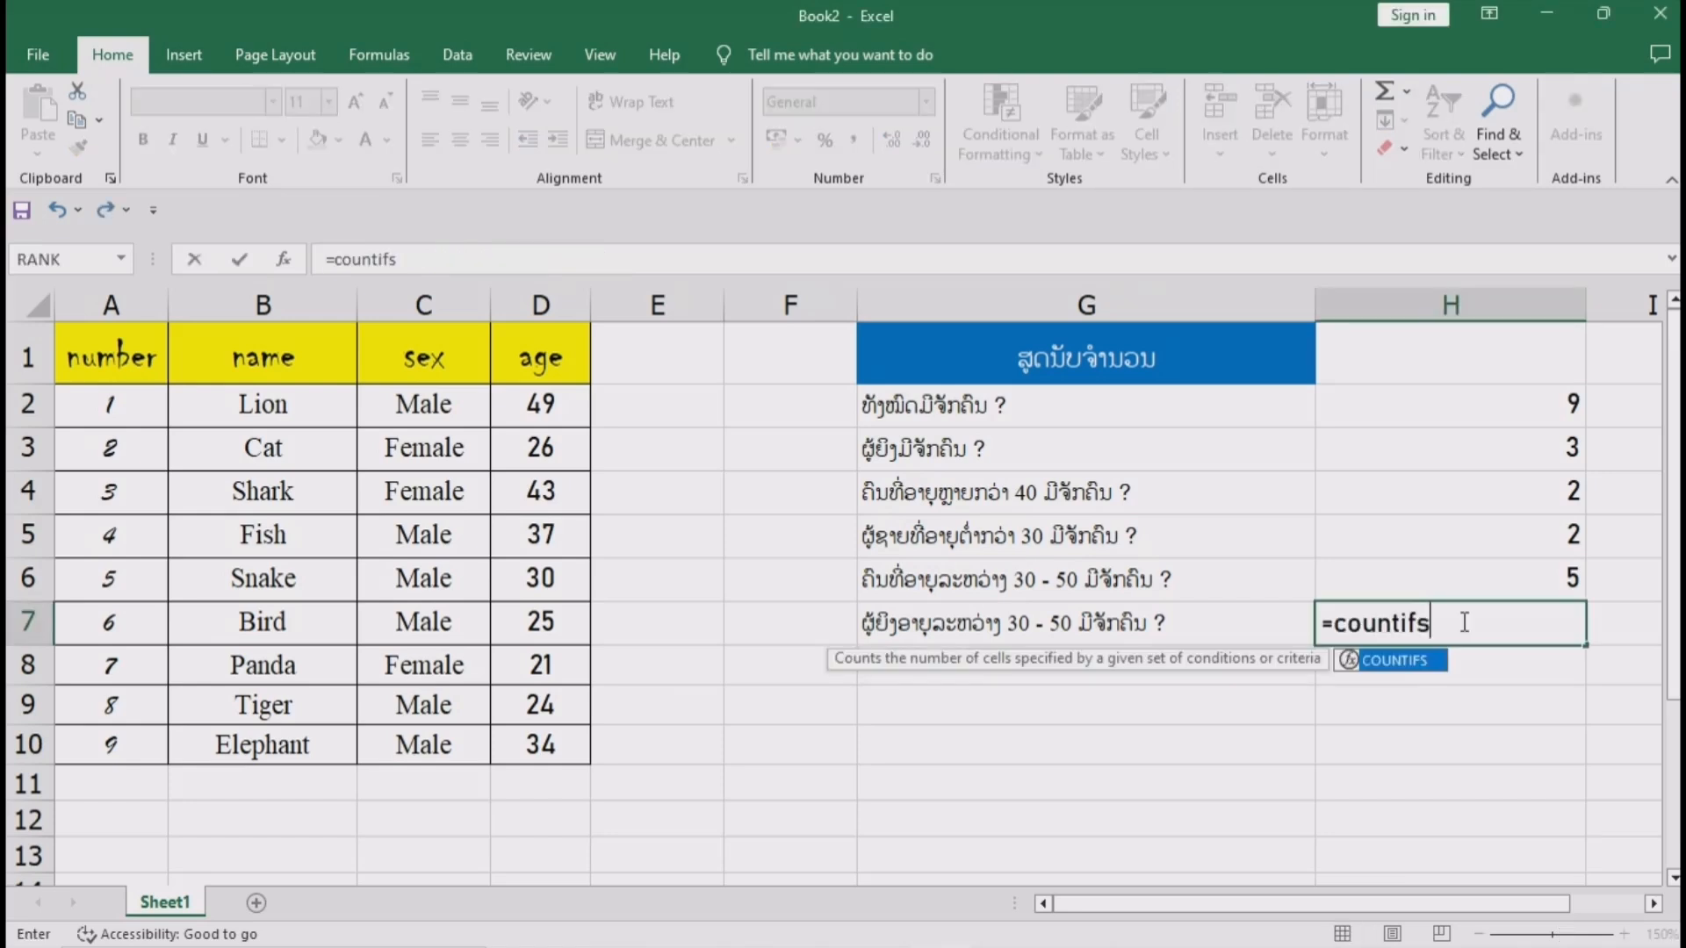
double_click(1397, 662)
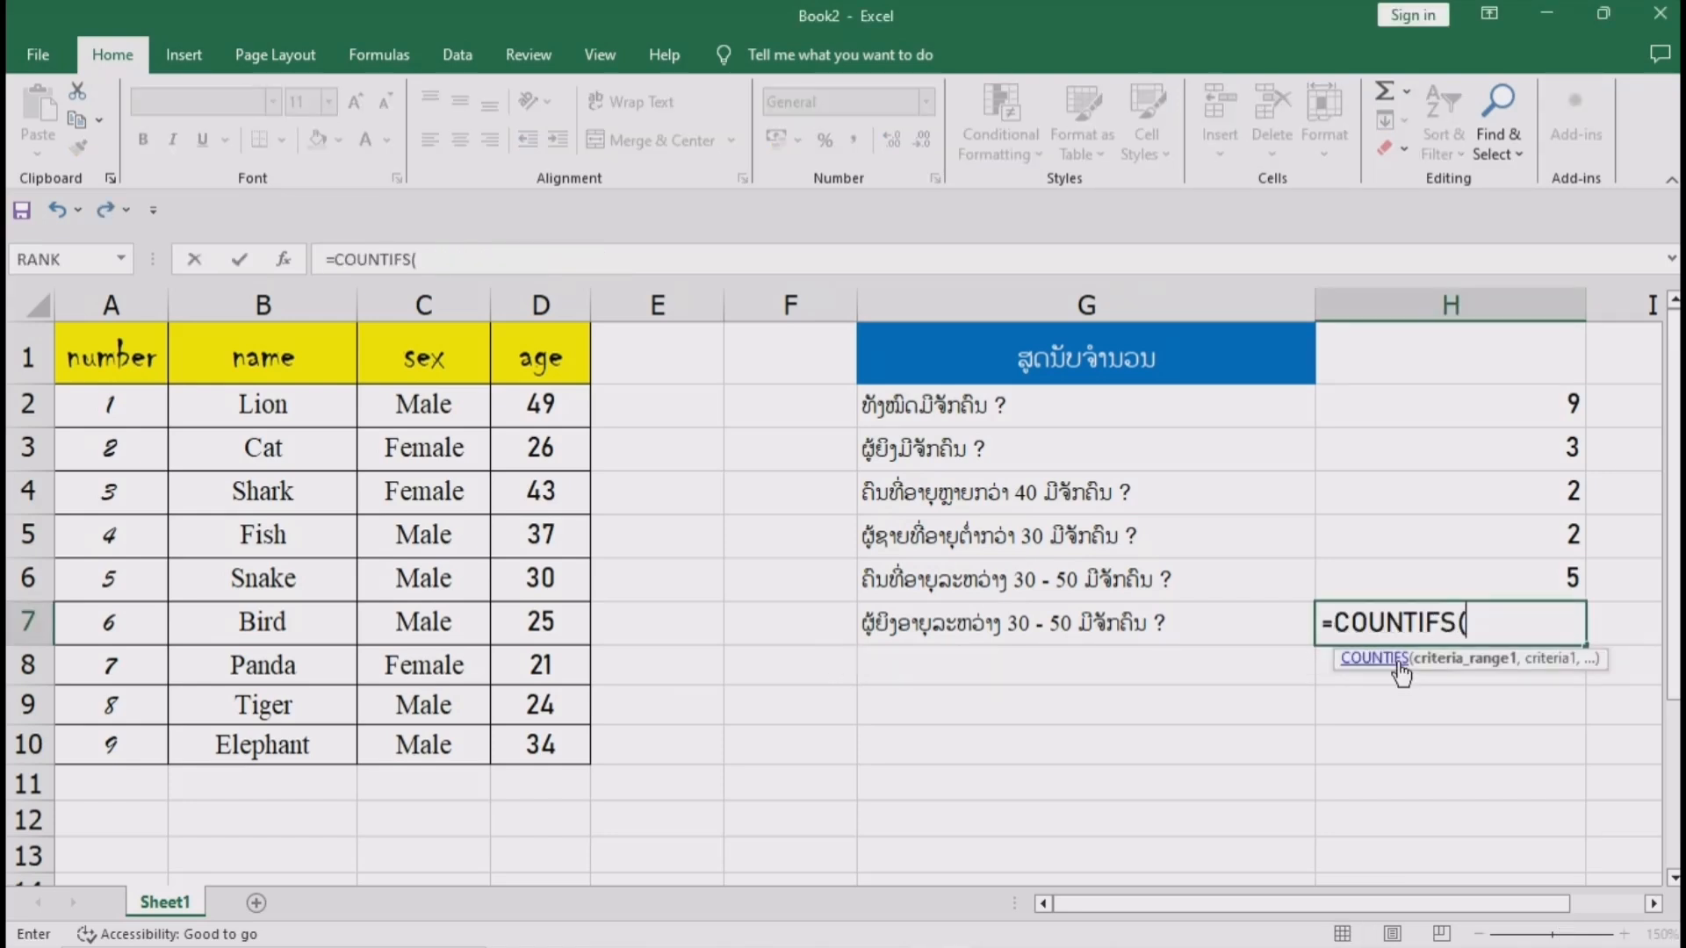
drag(479, 414, 458, 746)
text(,"Fe)
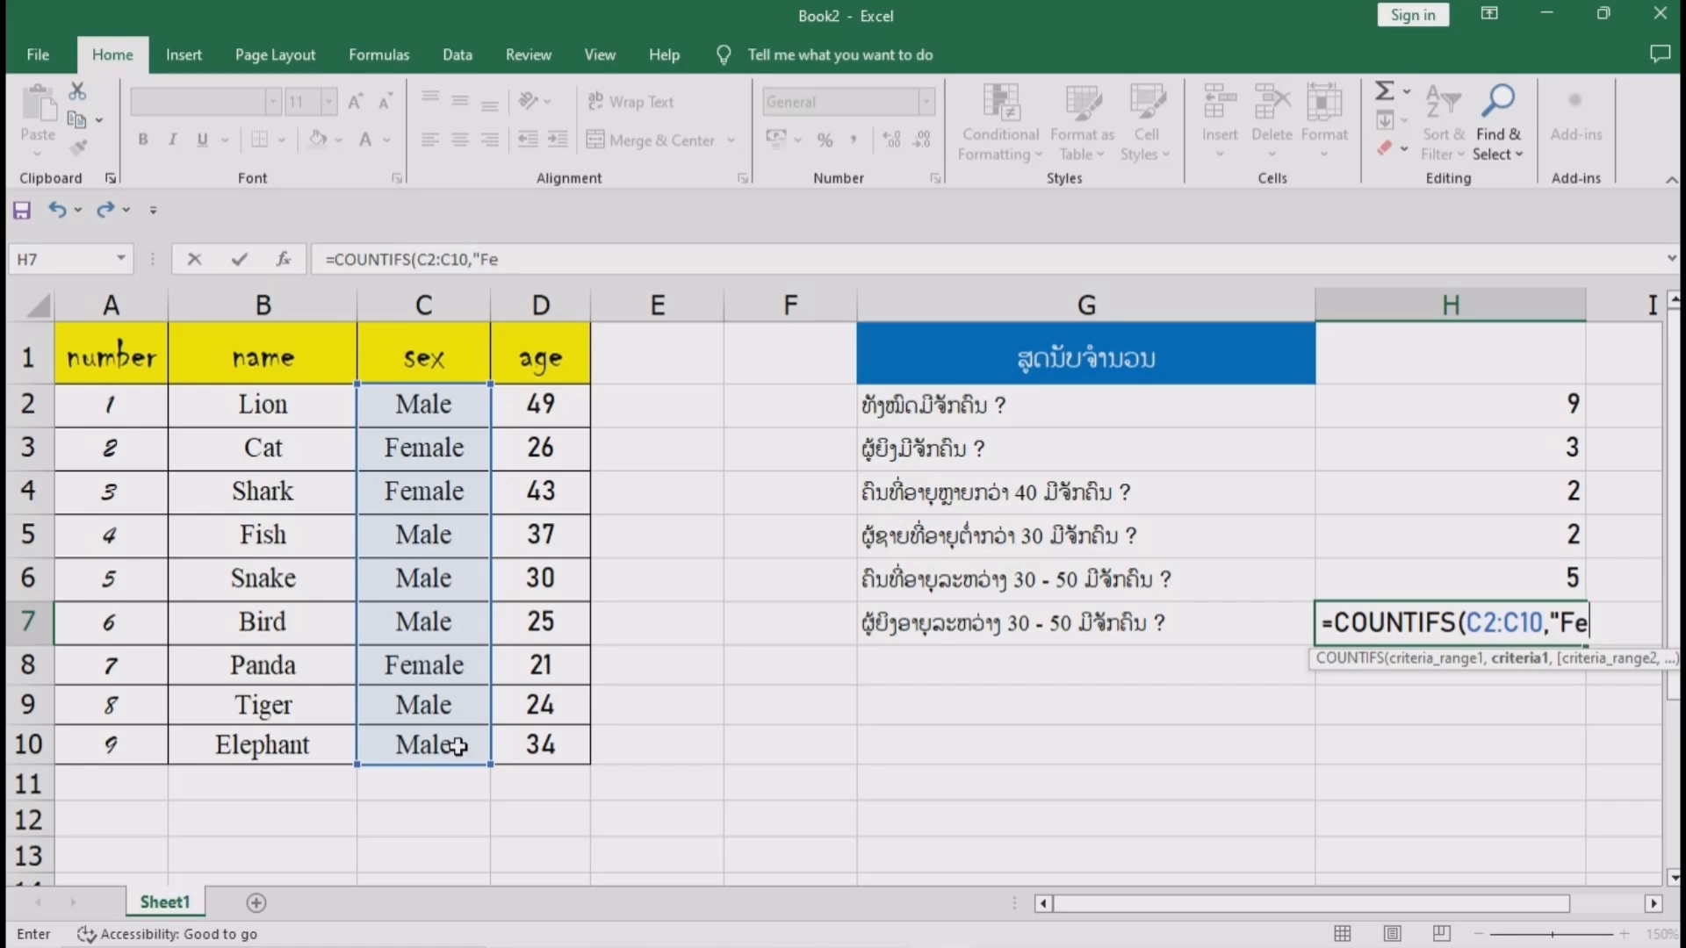
text(male",)
drag(541, 403, 548, 748)
text(,)
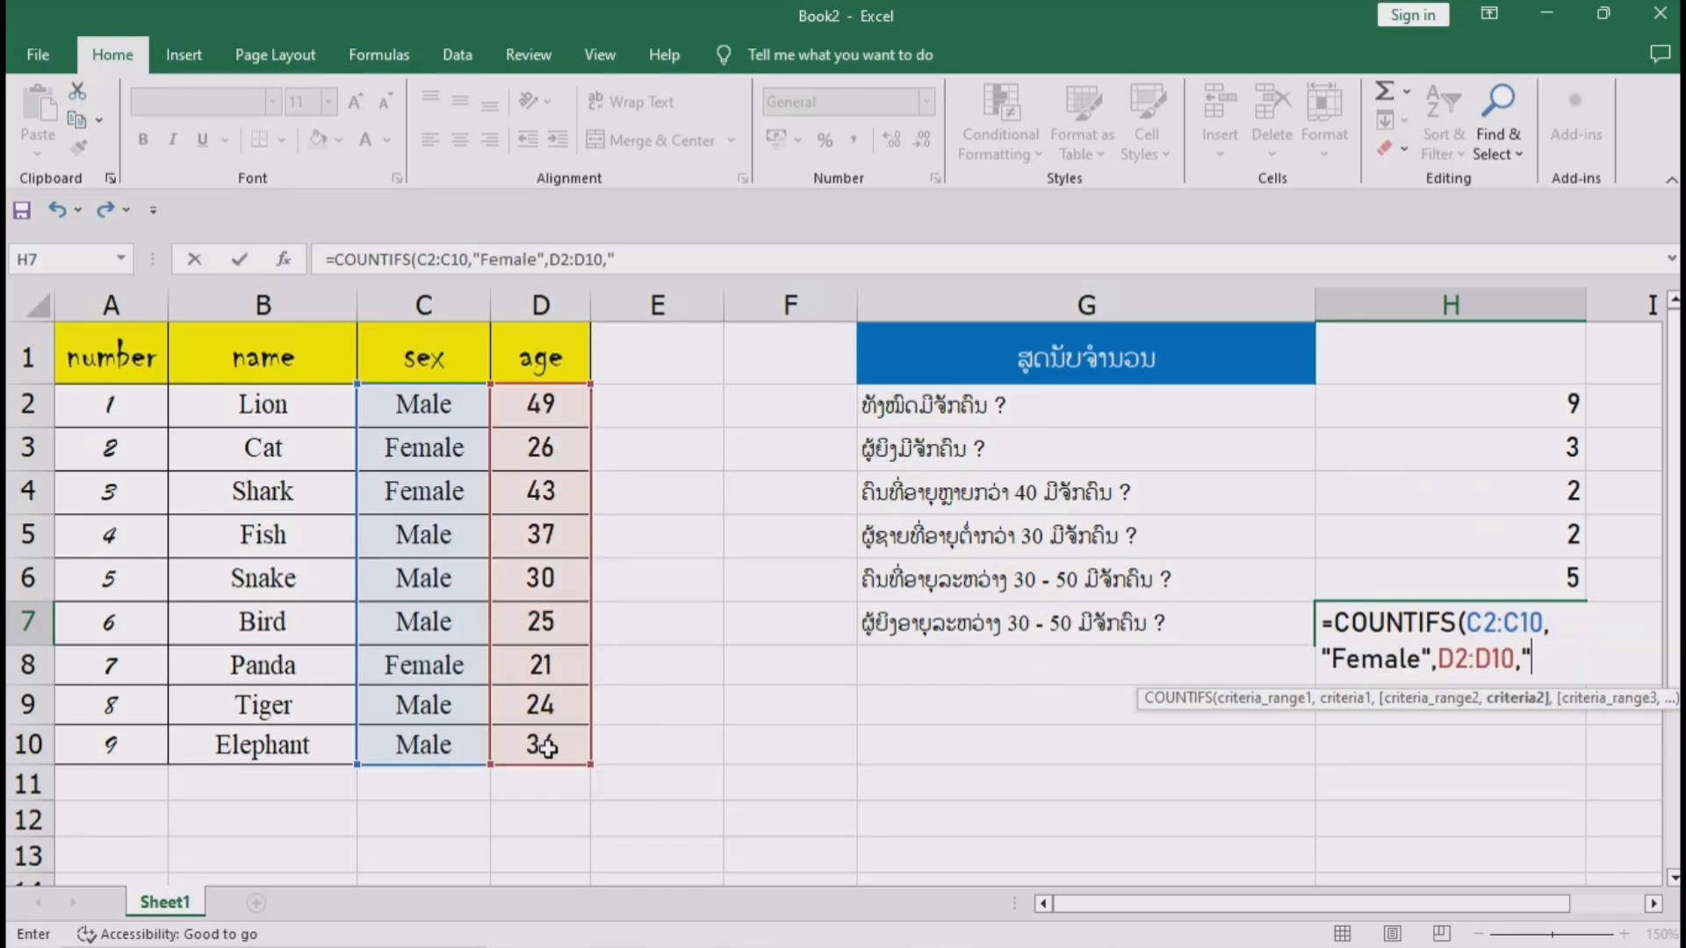
text(">=30",)
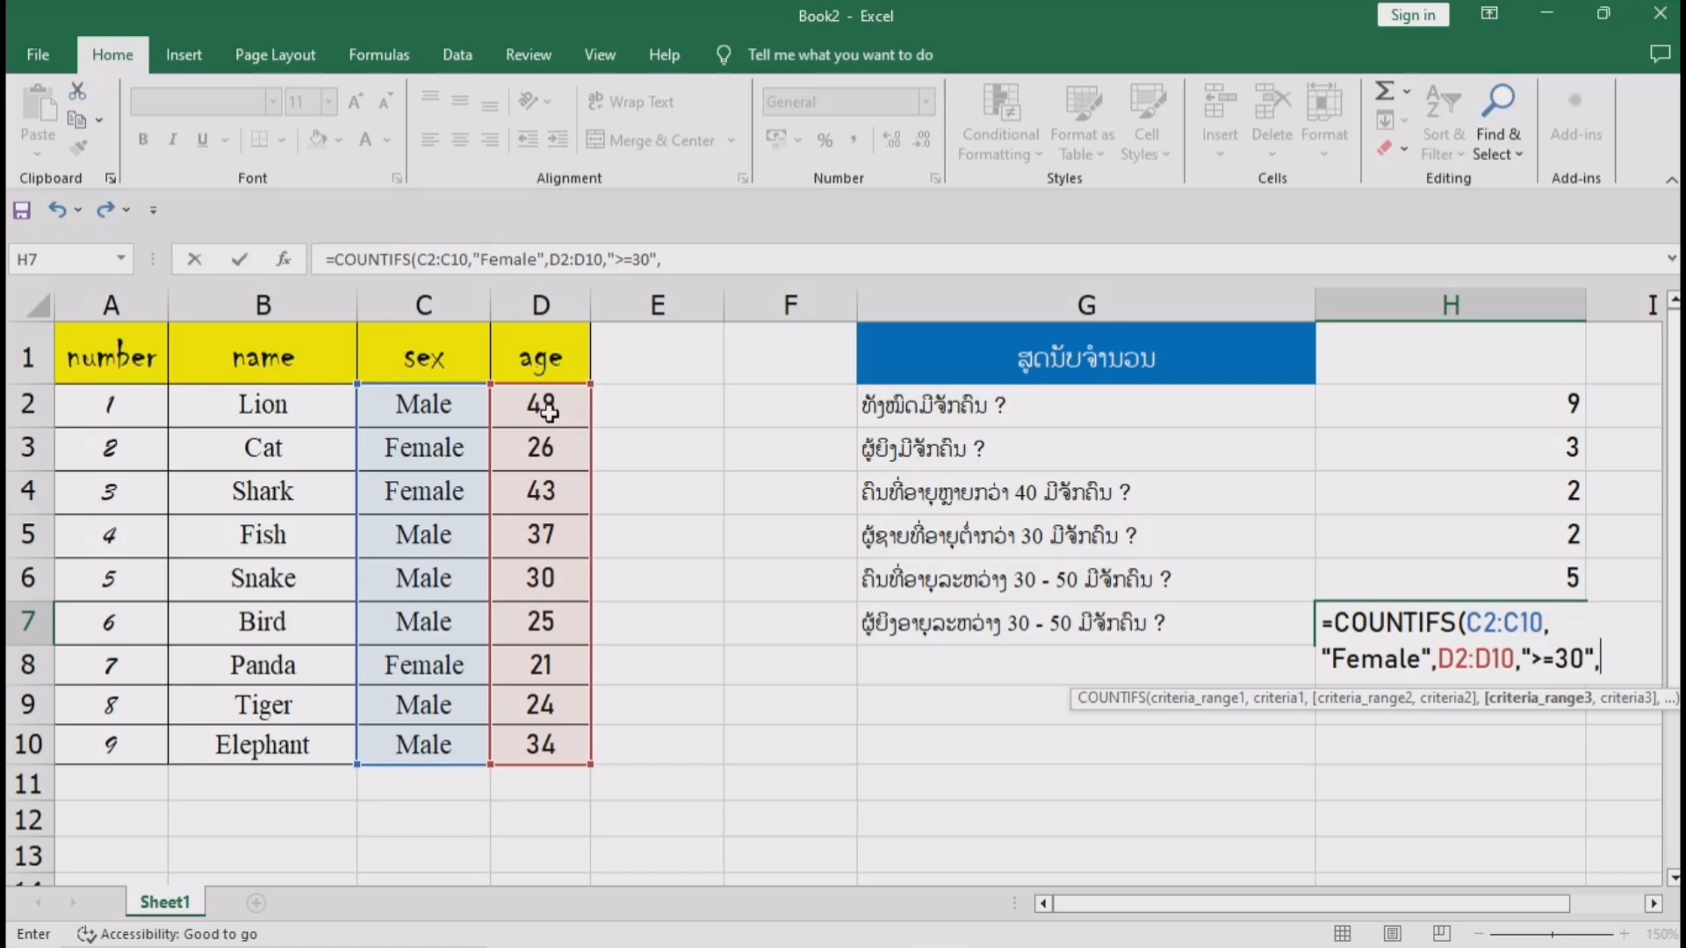
drag(544, 405, 553, 760)
text(,")
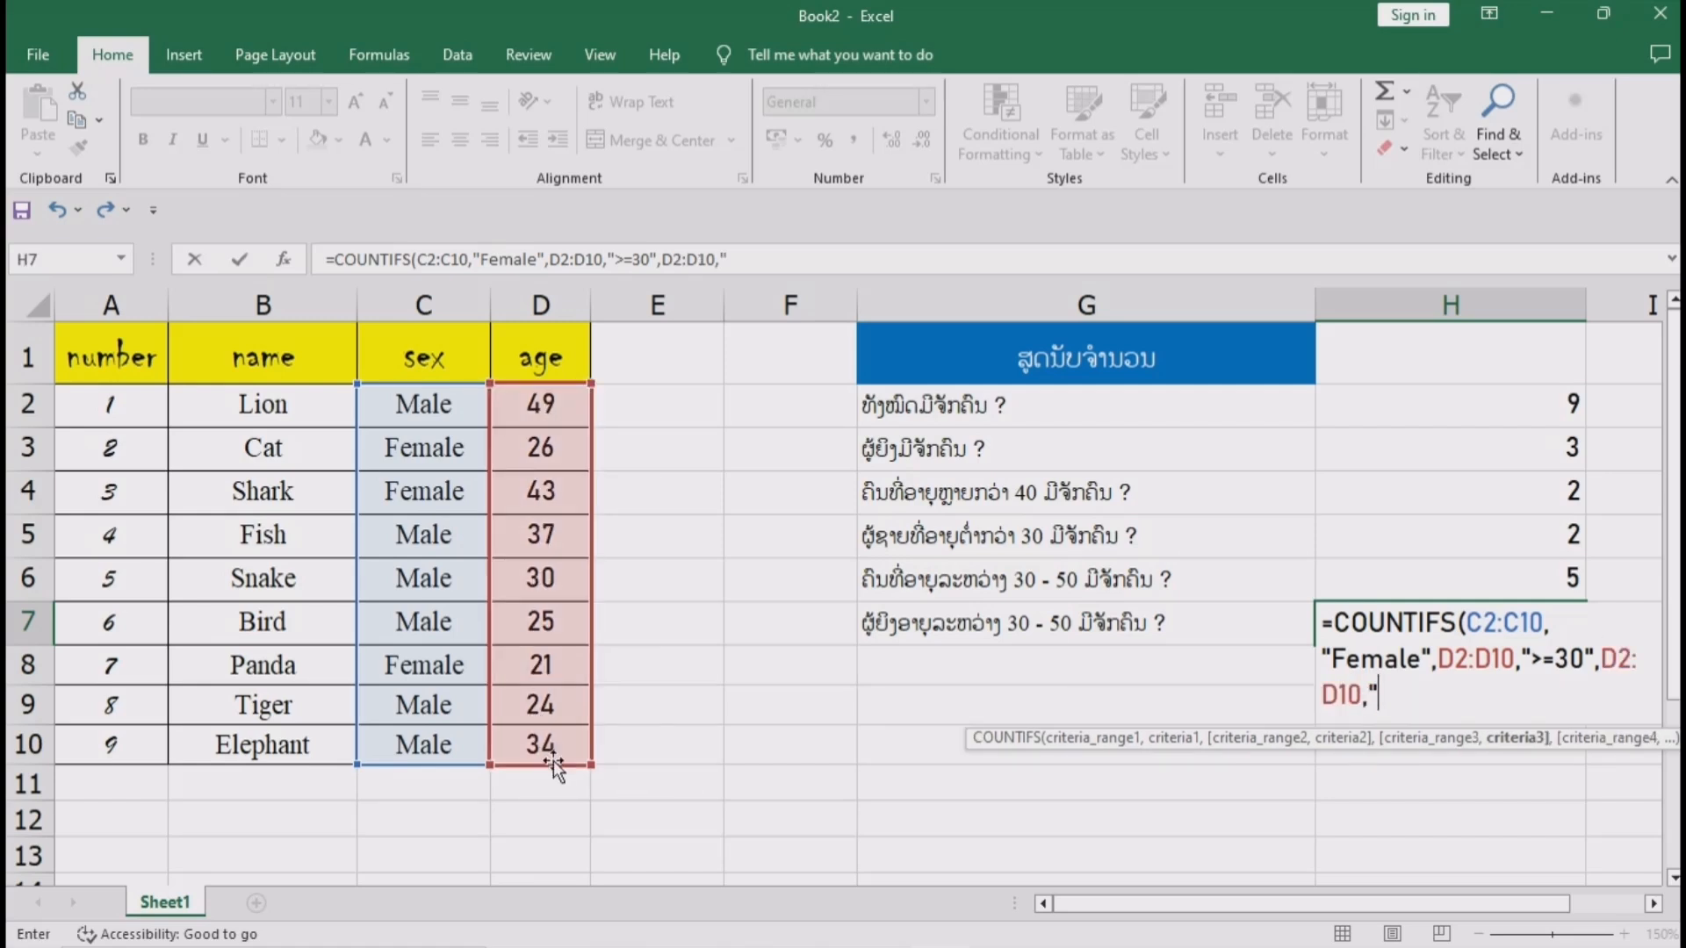
text(<=50"))
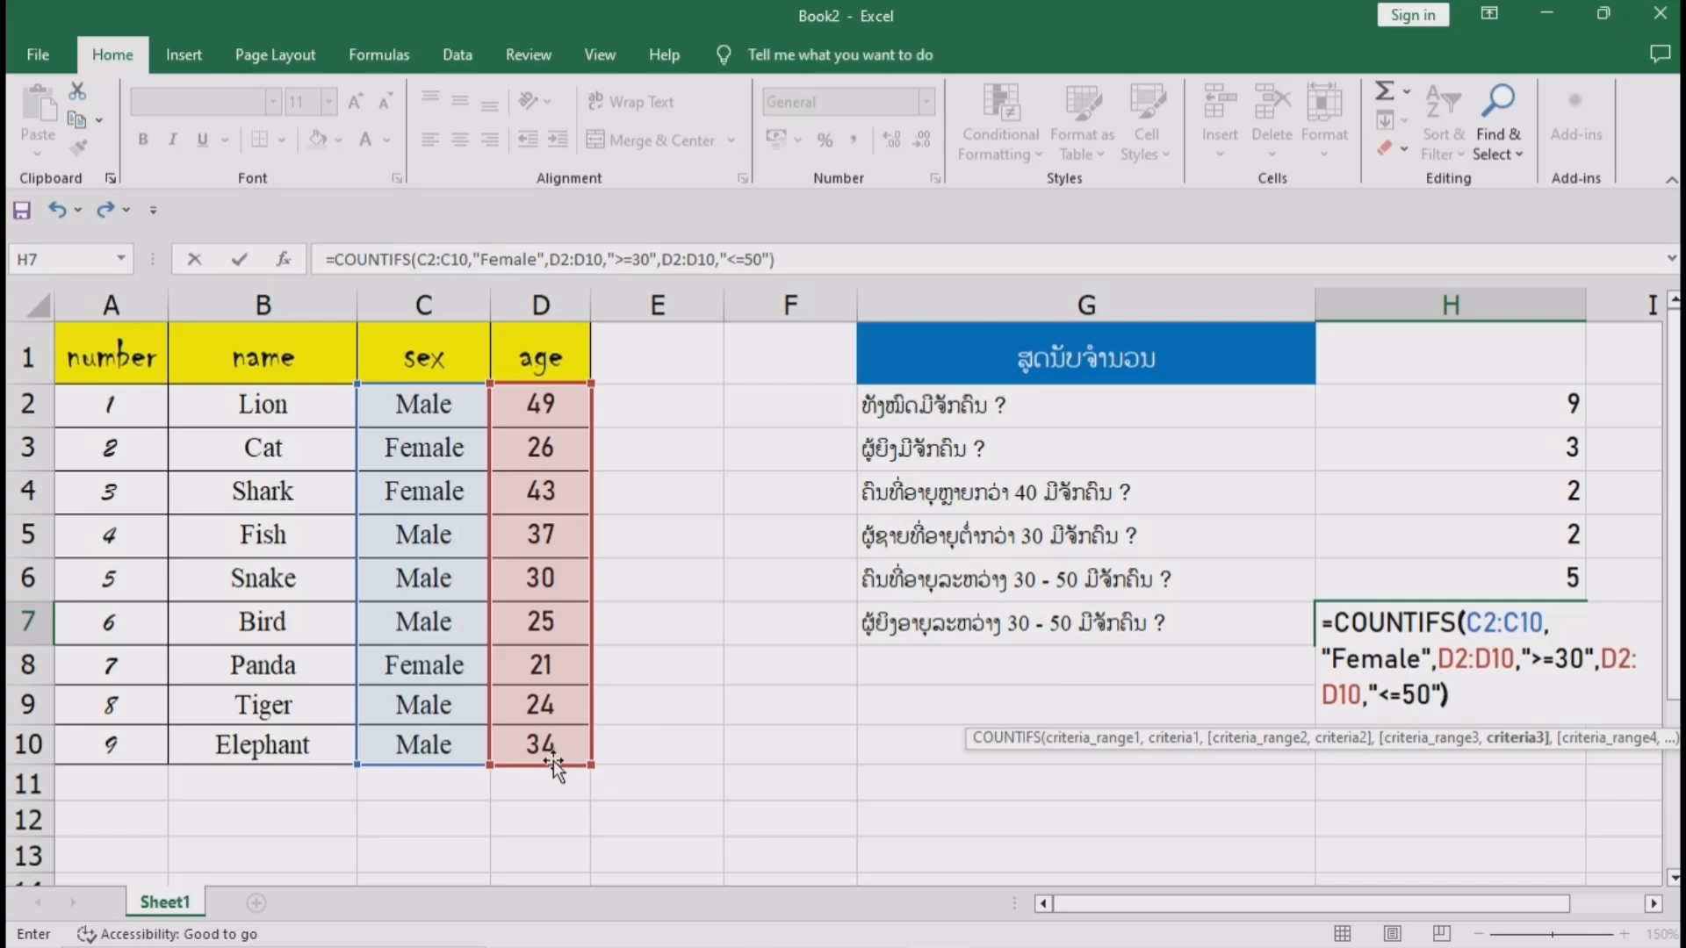
key(Return)
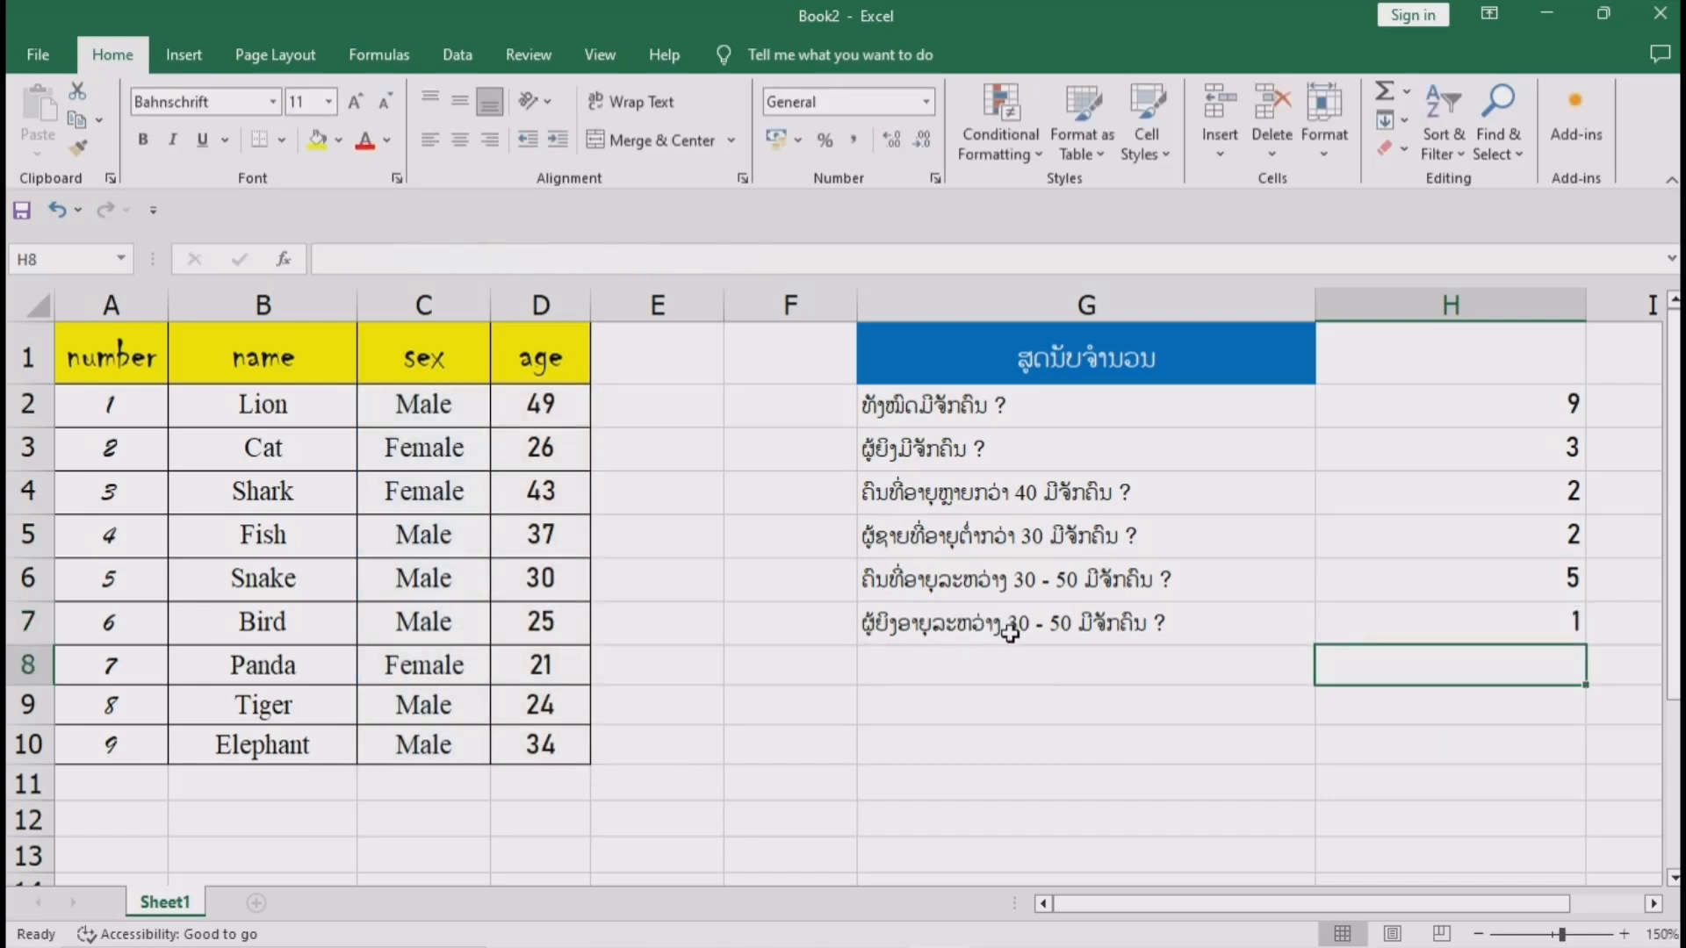